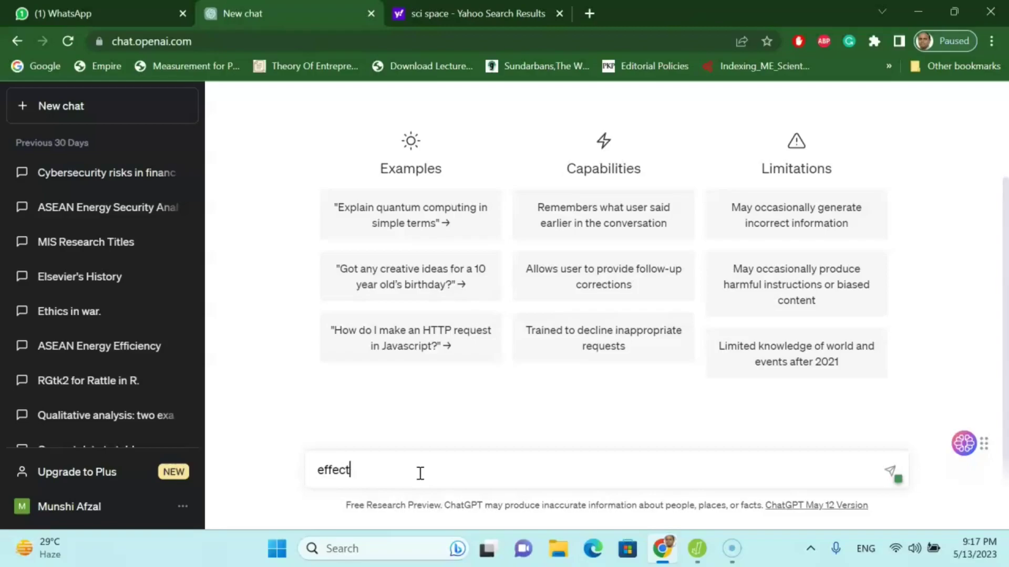
Start a ChatGPT prompt: 'effectiveness of bcg vaccine in developing countries-can you find a research…'
type("ss of bcg vacc")
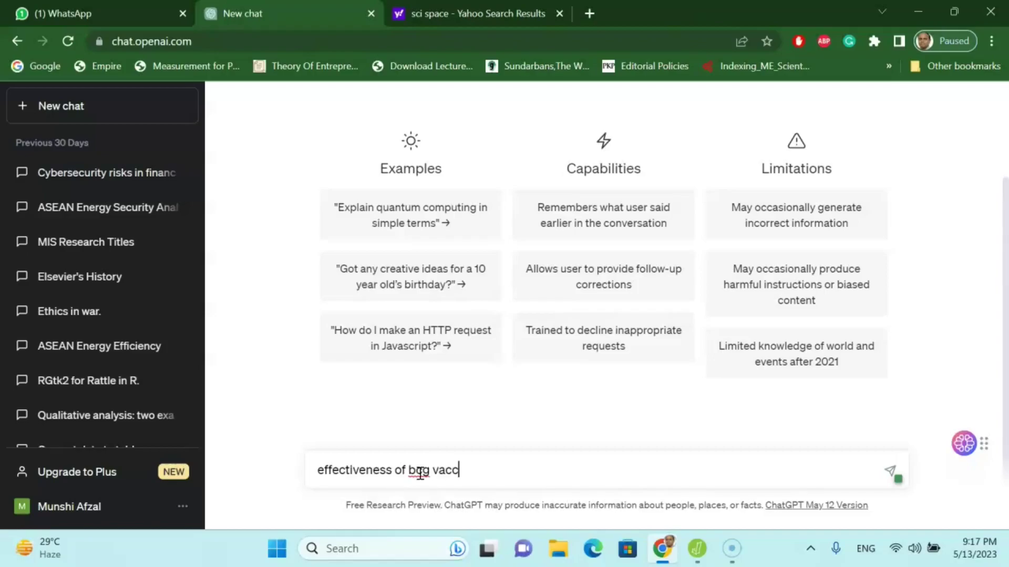
type("ine in develop")
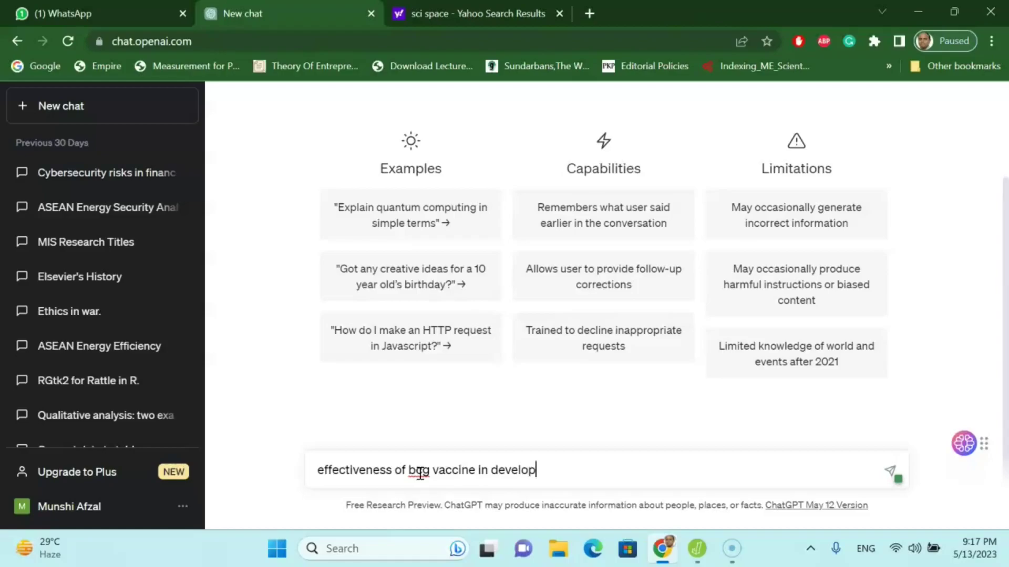
type("ing countries-can you find a research pronb")
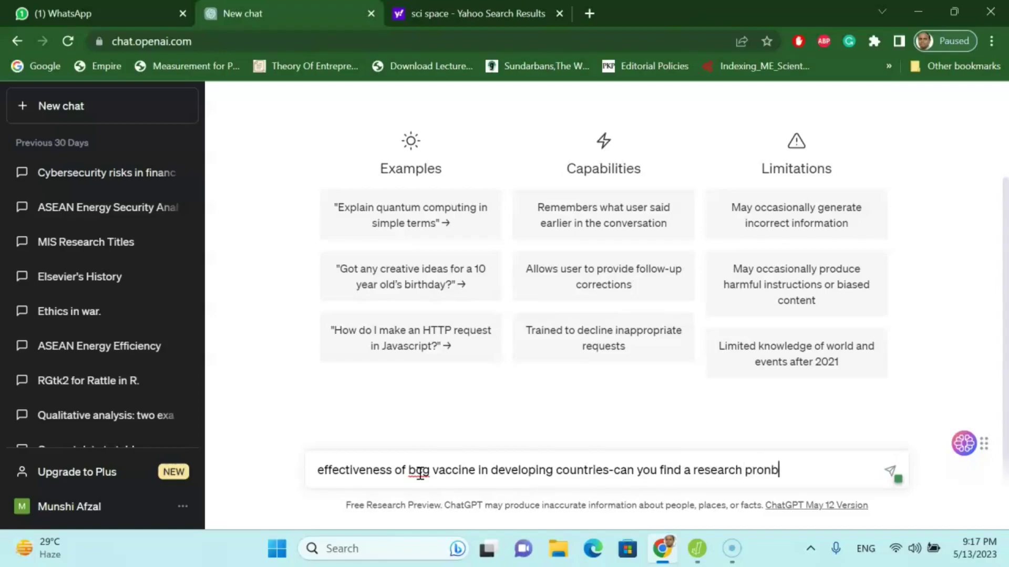
Fix the typo, finish with 'problem in this topic for meta analysis', and send it
key("BackSpace")
key("BackSpace")
type("ble")
type("m in thi")
type("s ")
type("th")
type("pi")
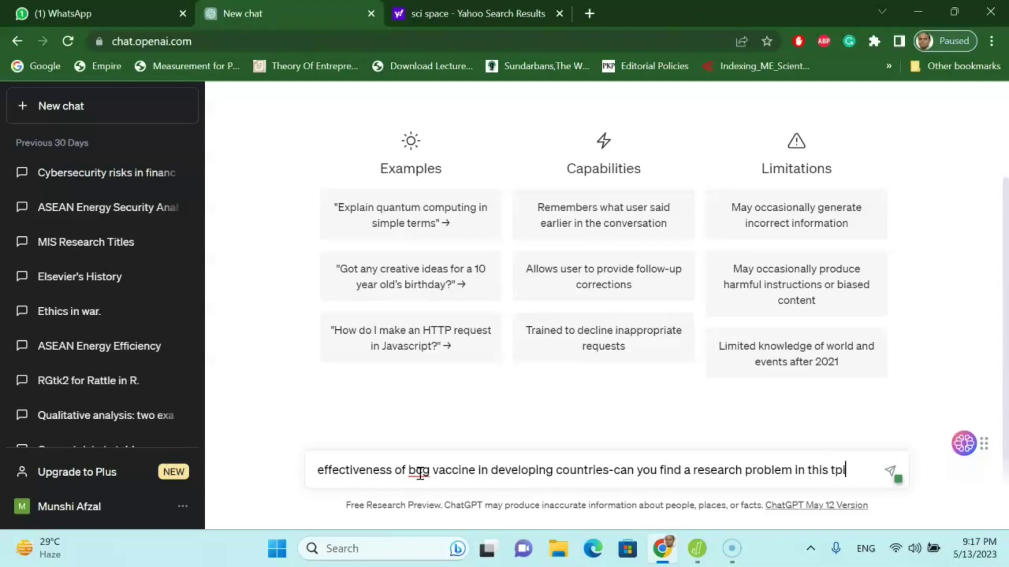
type("c for meta ana")
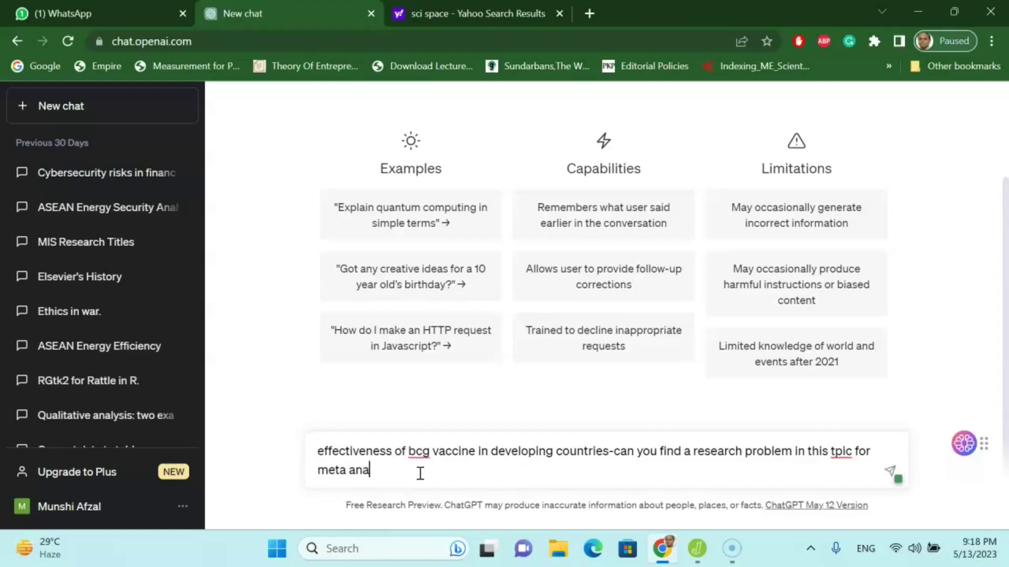
type("lysuis")
key("Return")
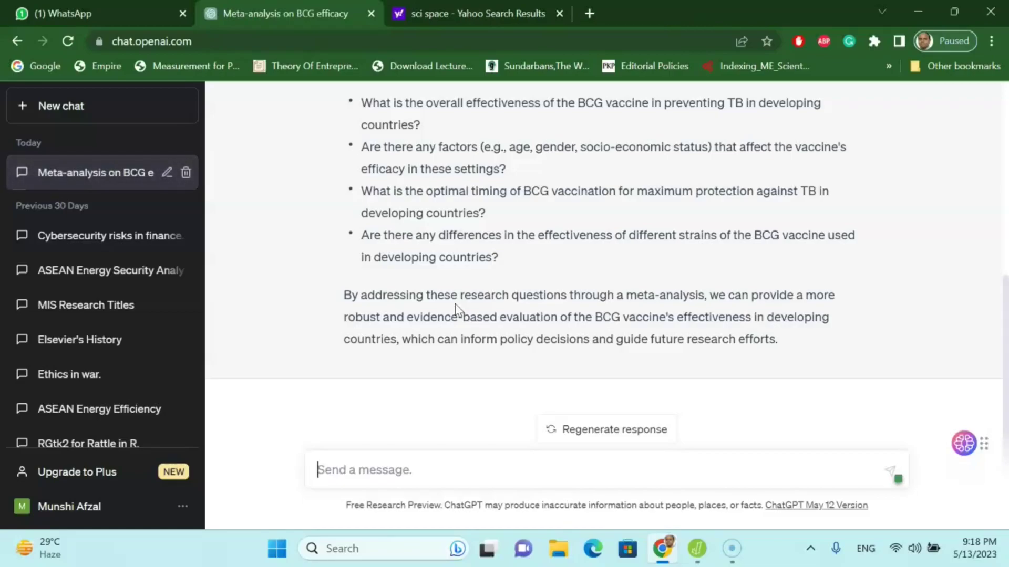
Scroll through ChatGPT's reply to read its proposed BCG meta-analysis research questions
scroll(455, 309, "up", 3)
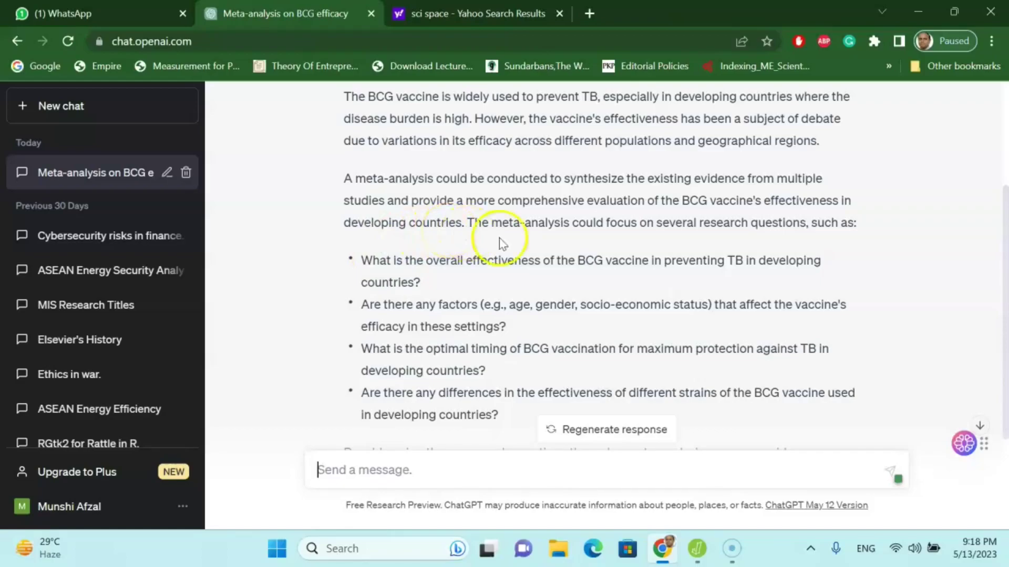
scroll(721, 241, "down", 1)
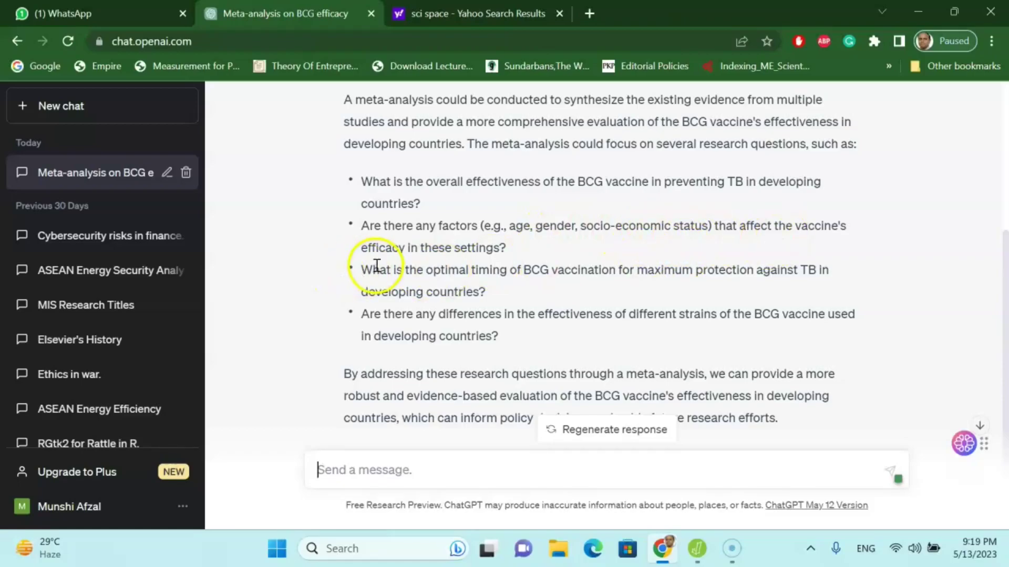
scroll(581, 252, "down", 2)
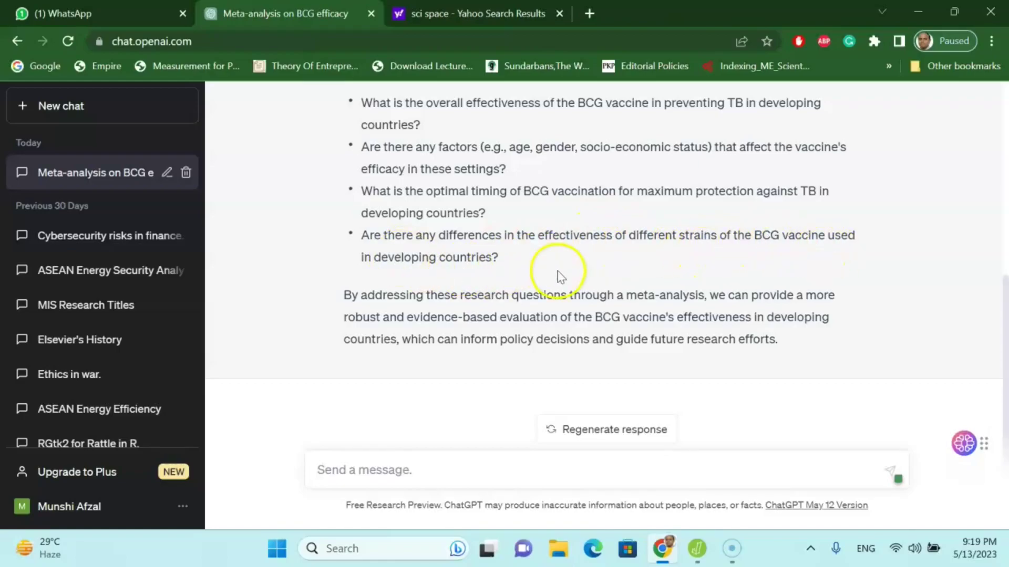
scroll(558, 272, "up", 5)
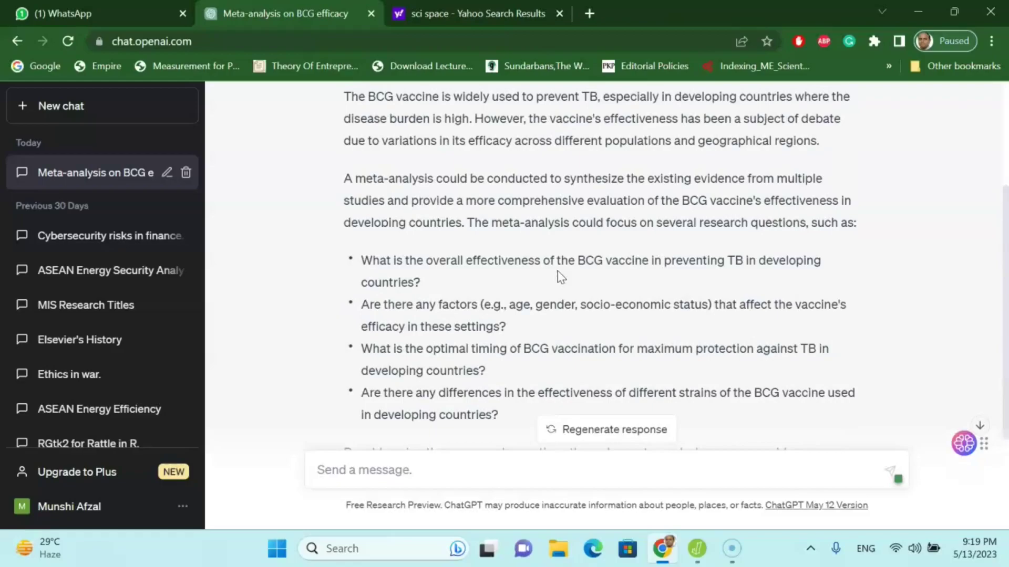
scroll(558, 274, "up", 2)
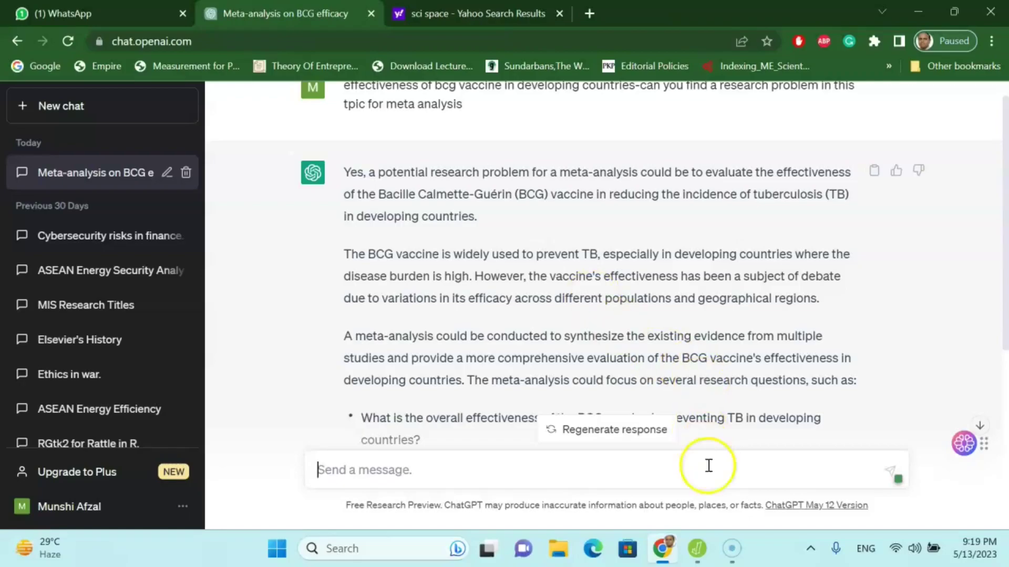
Switch to JASP's Data Library Meta-Analysis category and show the add-on modules list
left_click(697, 549)
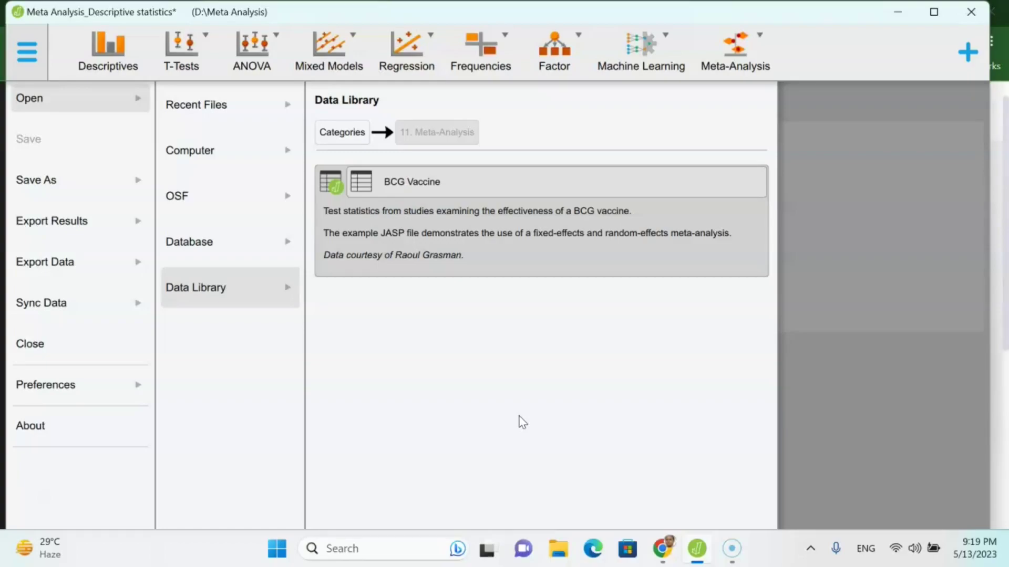
left_click(572, 395)
left_click(968, 53)
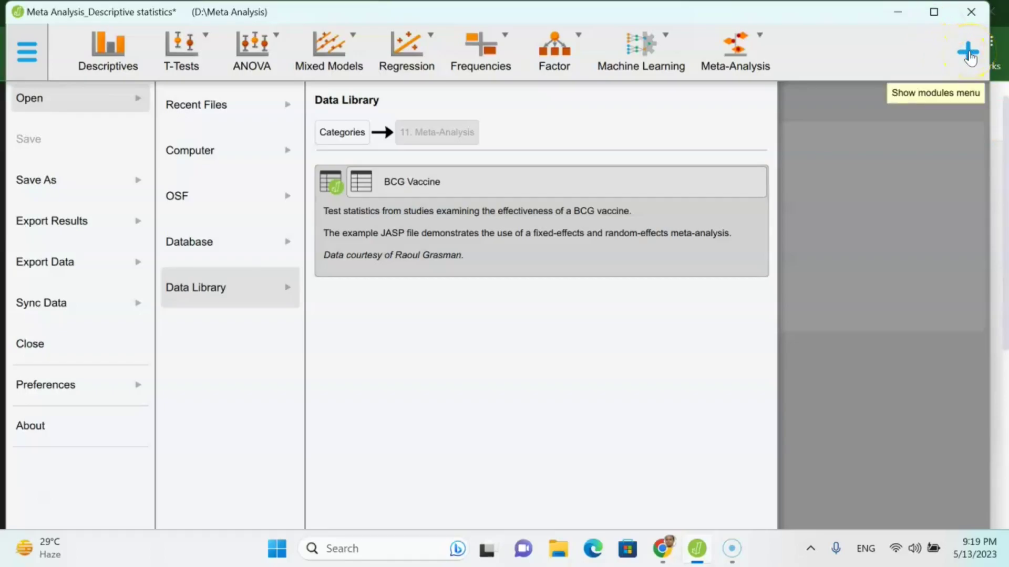
left_click(874, 158)
scroll(876, 165, "down", 1)
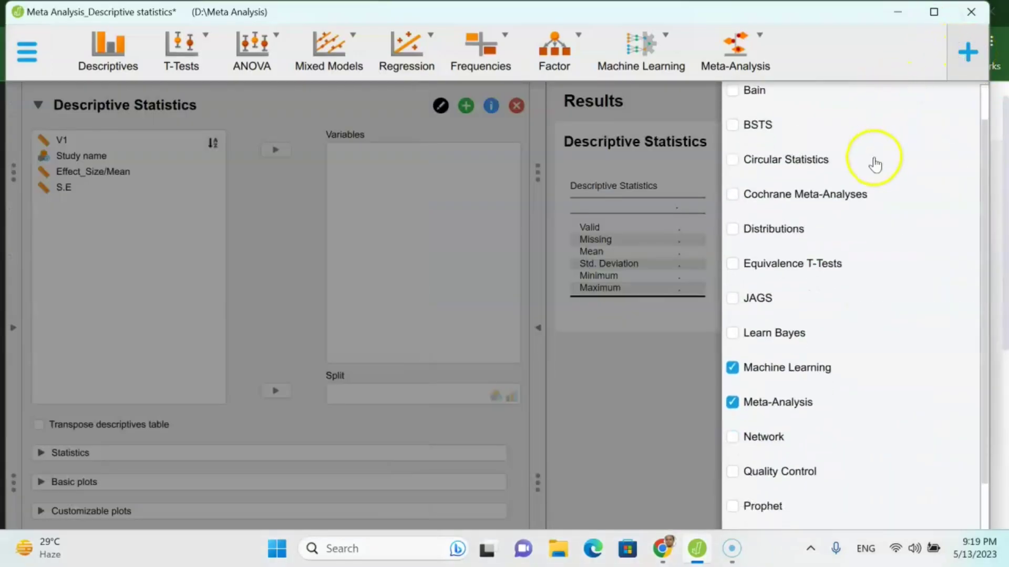
left_click(734, 395)
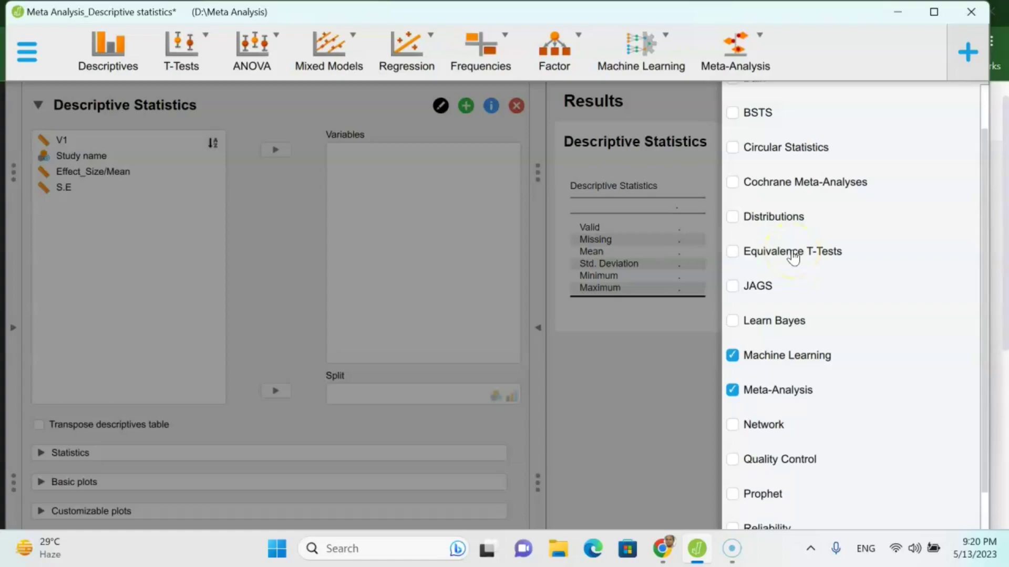
left_click(27, 53)
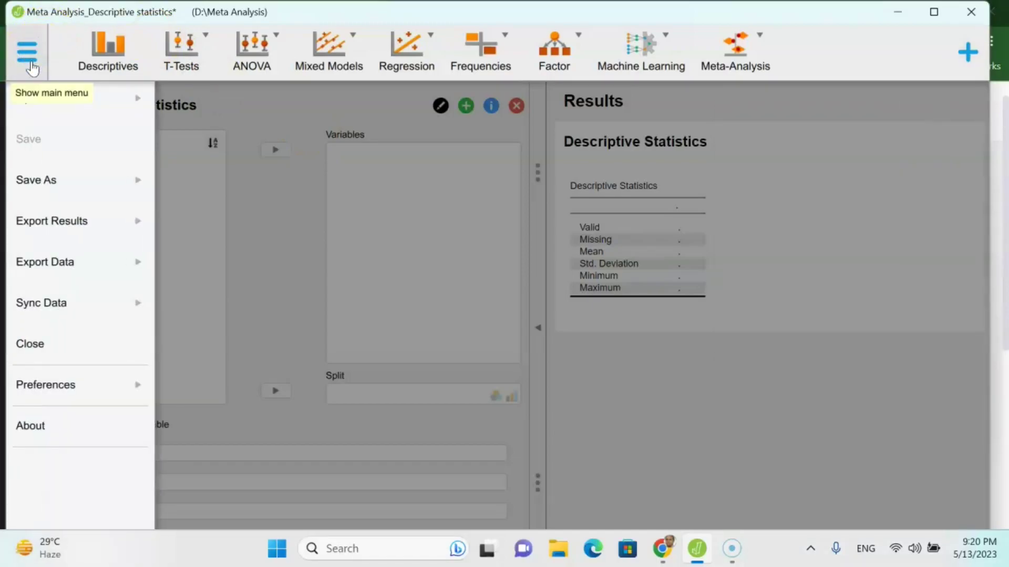
Look over the Sync Data sources: Database, Current File and Computer
left_click(73, 309)
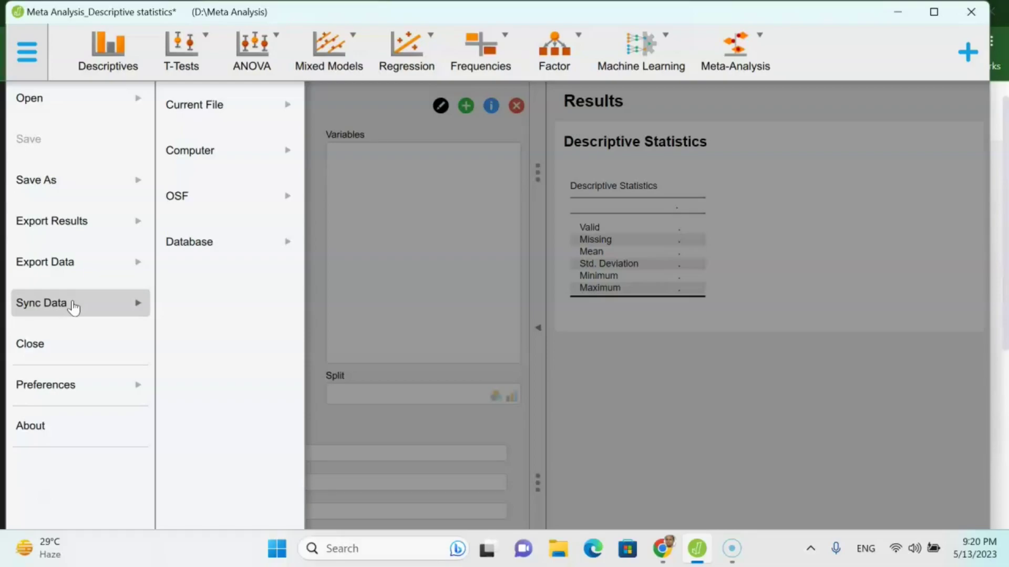
left_click(207, 246)
left_click(224, 104)
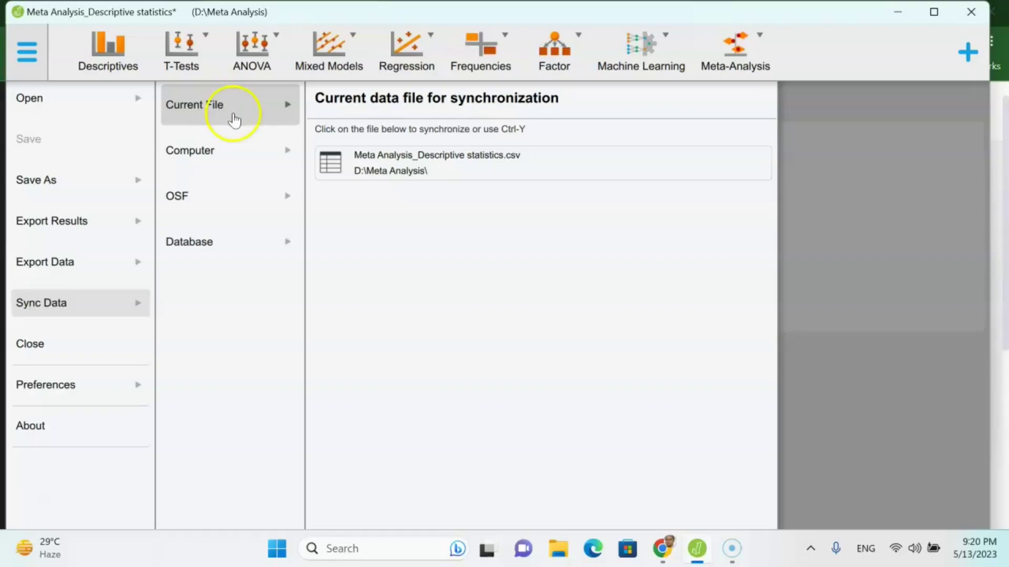
left_click(232, 152)
left_click(213, 255)
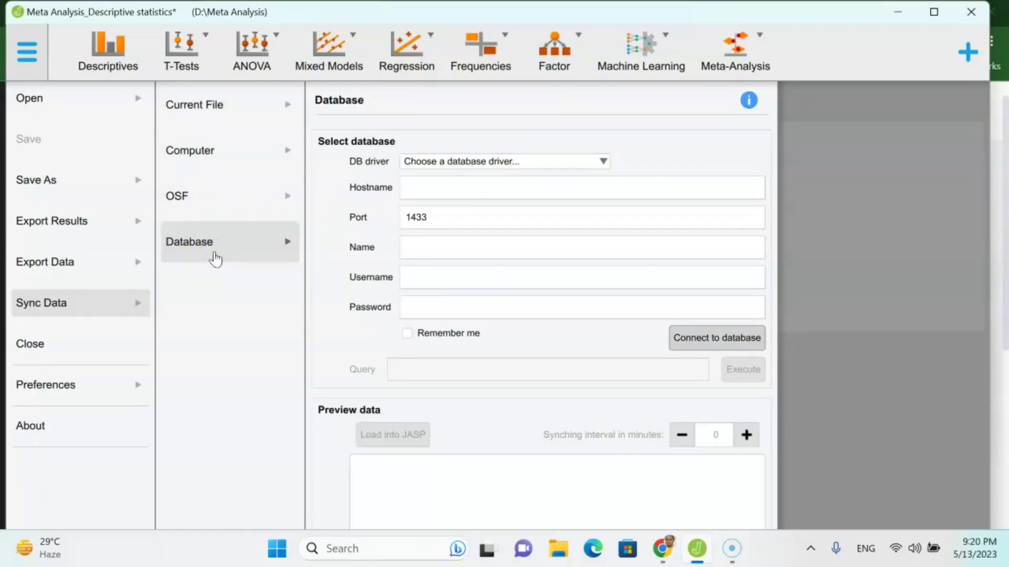
Check Open > Recent Files, then bring up the Data Library's example categories
left_click(126, 103)
left_click(210, 108)
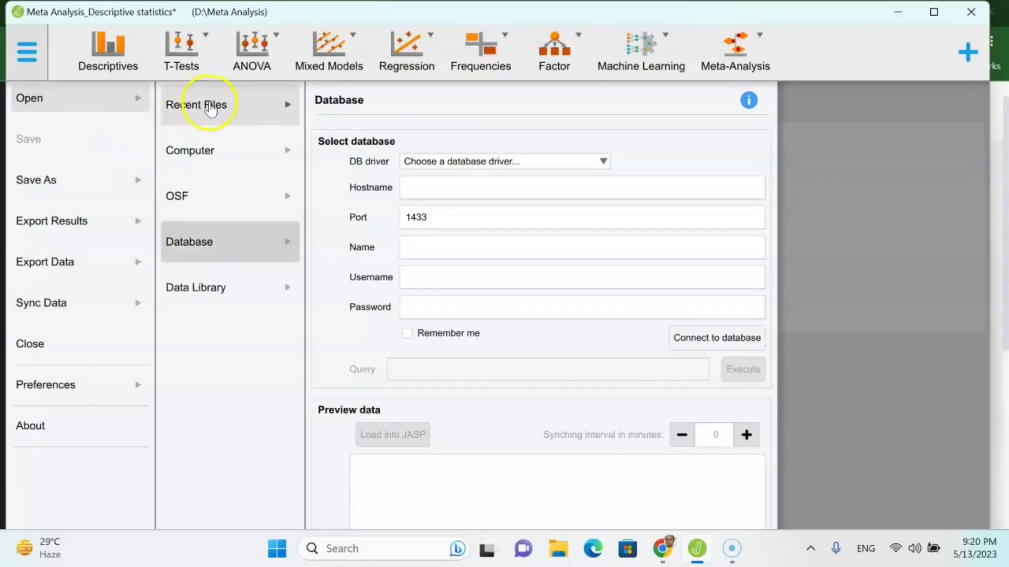
left_click(215, 286)
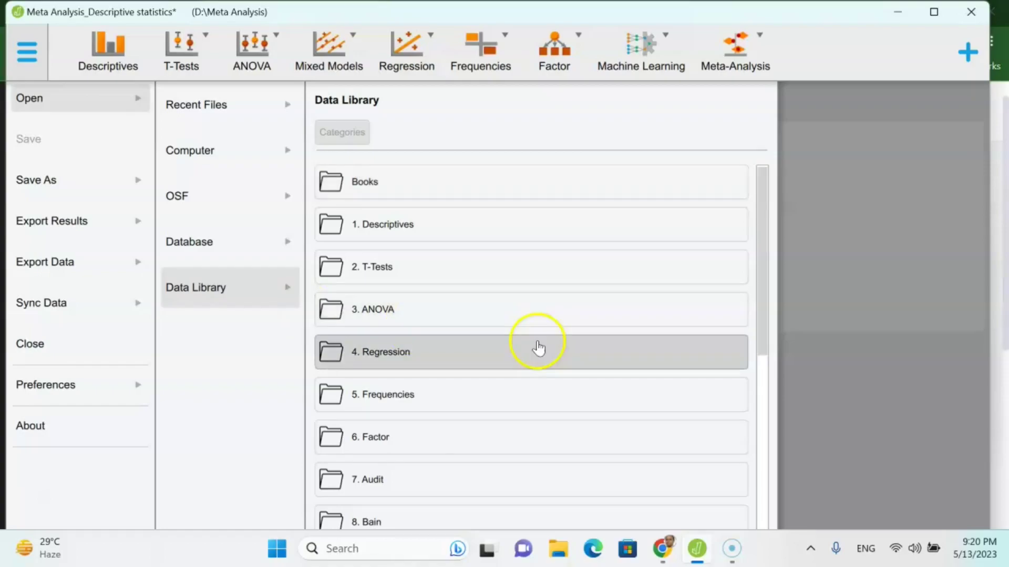
Open the 11. Meta-Analysis folder in the Data Library and choose the BCG Vaccine example
scroll(538, 344, "down", 6)
left_click(496, 263)
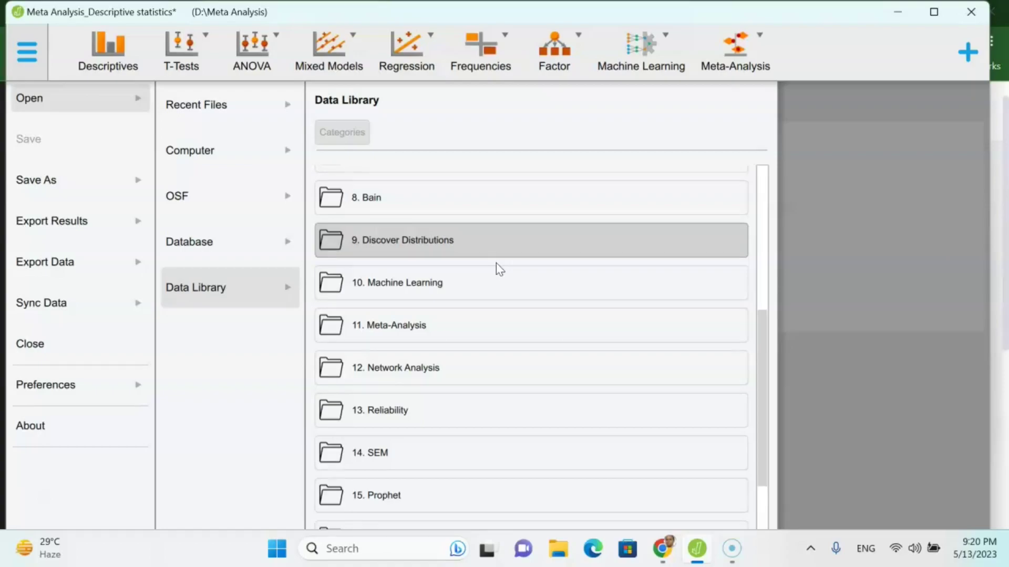
scroll(496, 265, "down", 3)
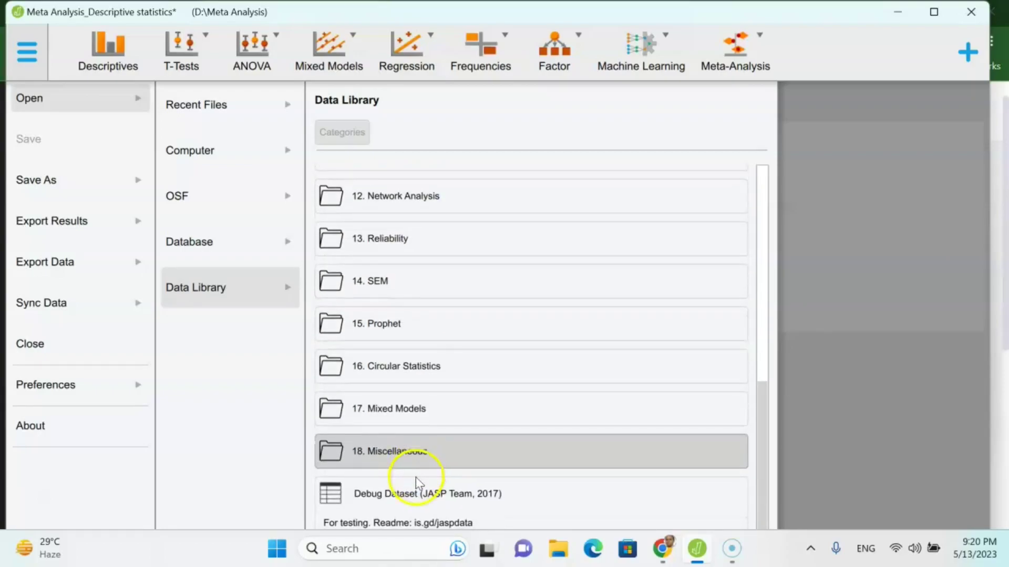
scroll(424, 426, "up", 3)
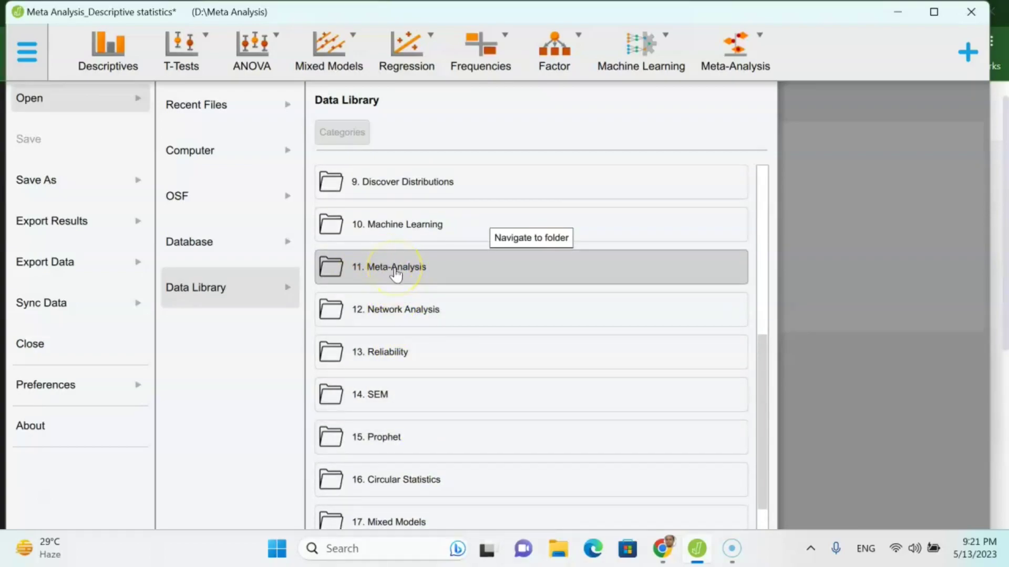
left_click(395, 268)
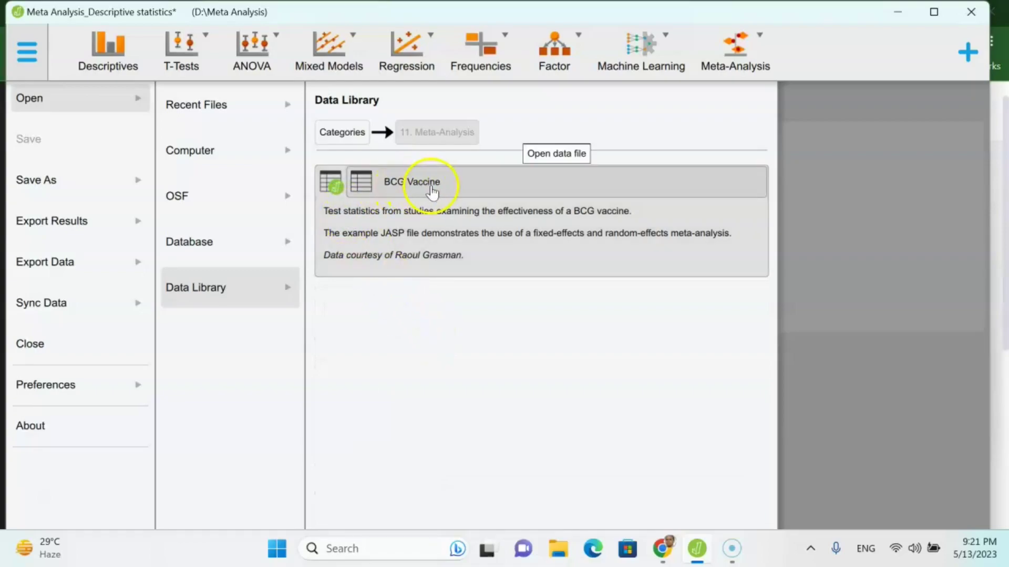
left_click(454, 244)
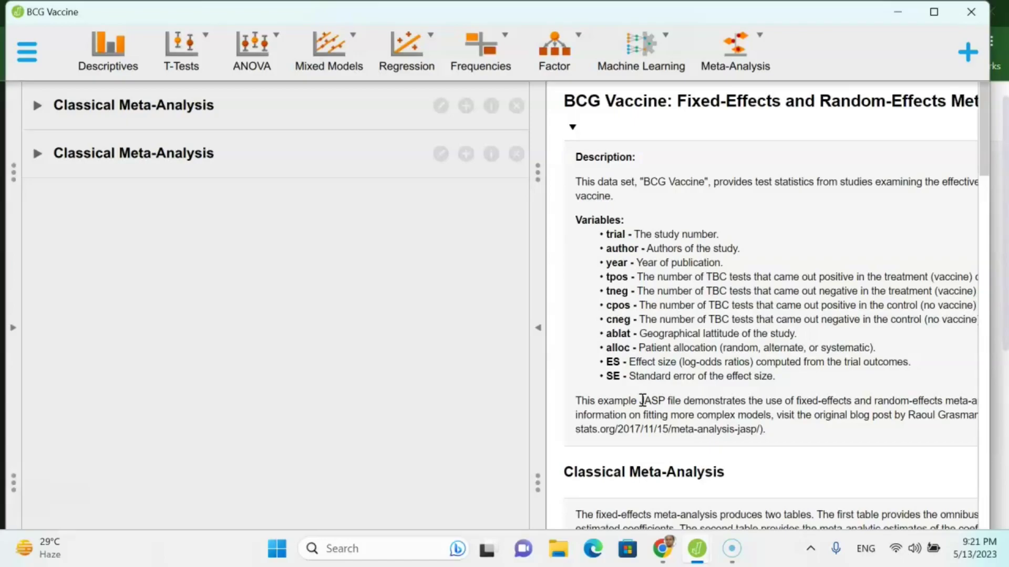
Expand the first Classical Meta-Analysis to show its settings
left_click(112, 109)
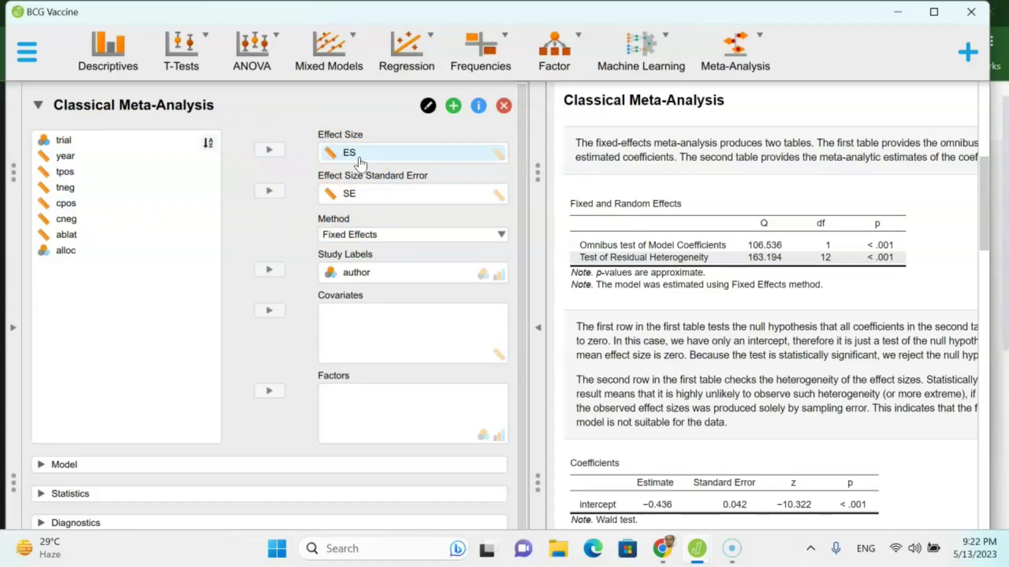
Select the SE standard error variable in the fixed-effects meta-analysis setup
left_click(367, 193)
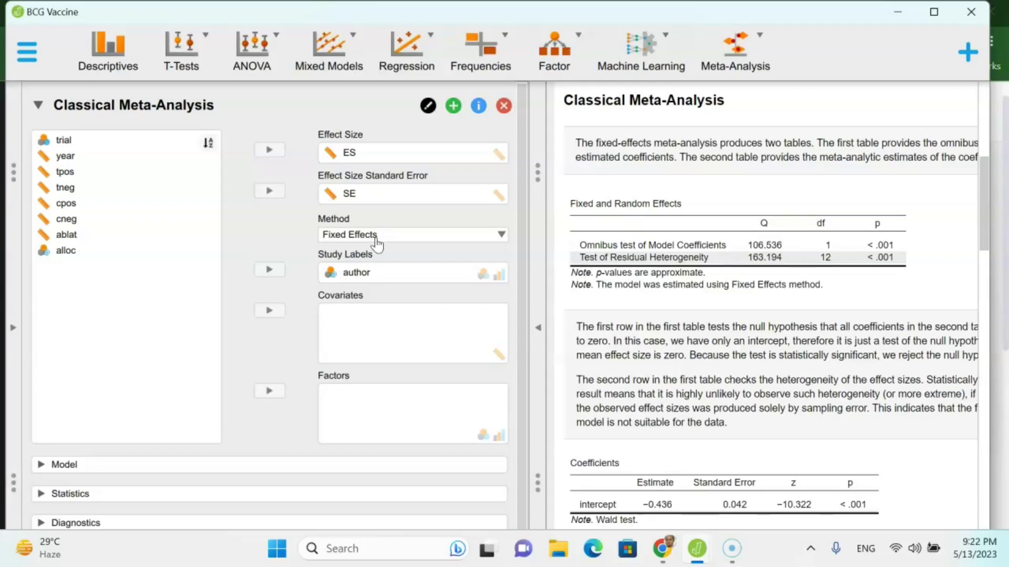
left_click(376, 239)
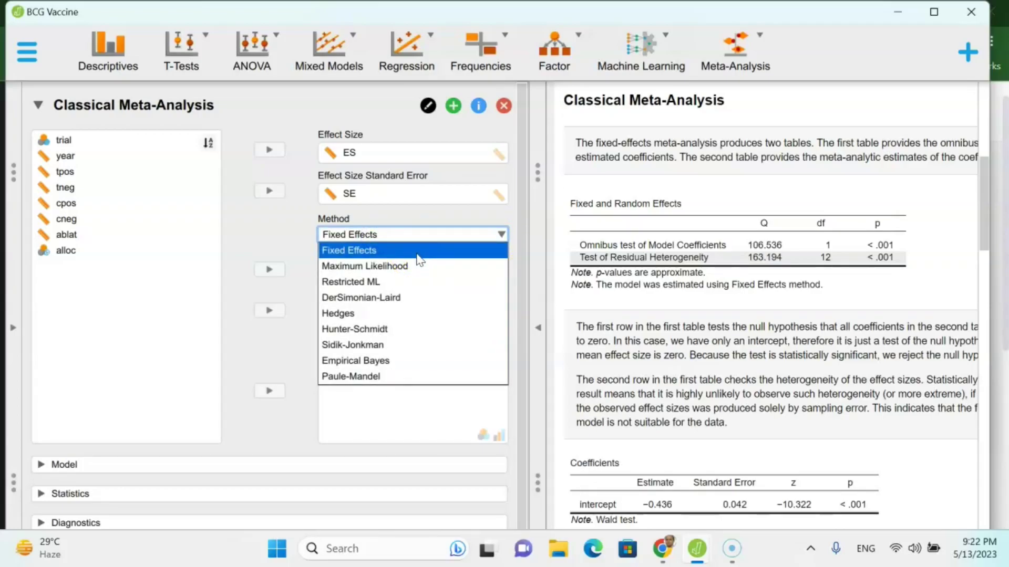
left_click(386, 243)
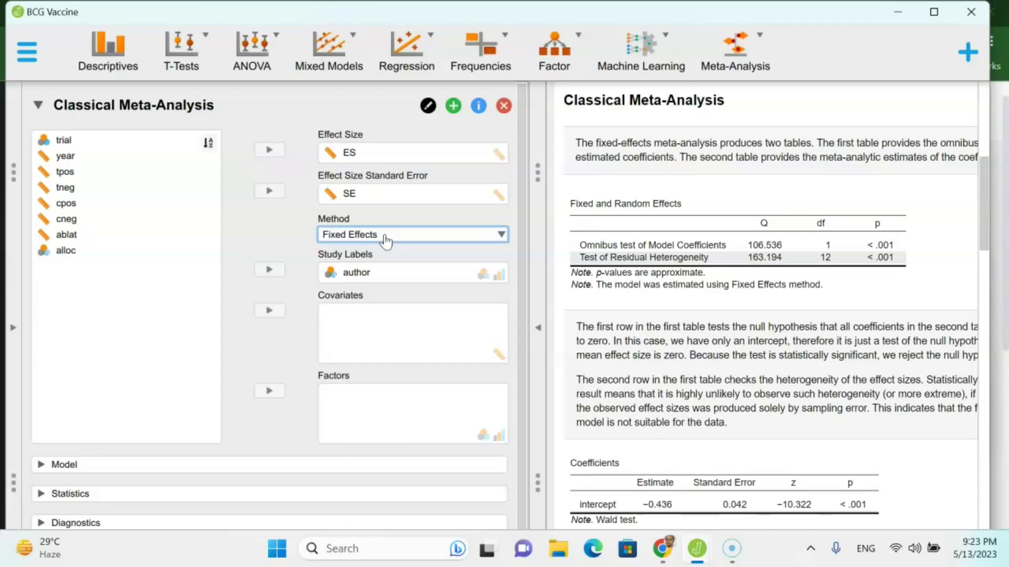
left_click(500, 234)
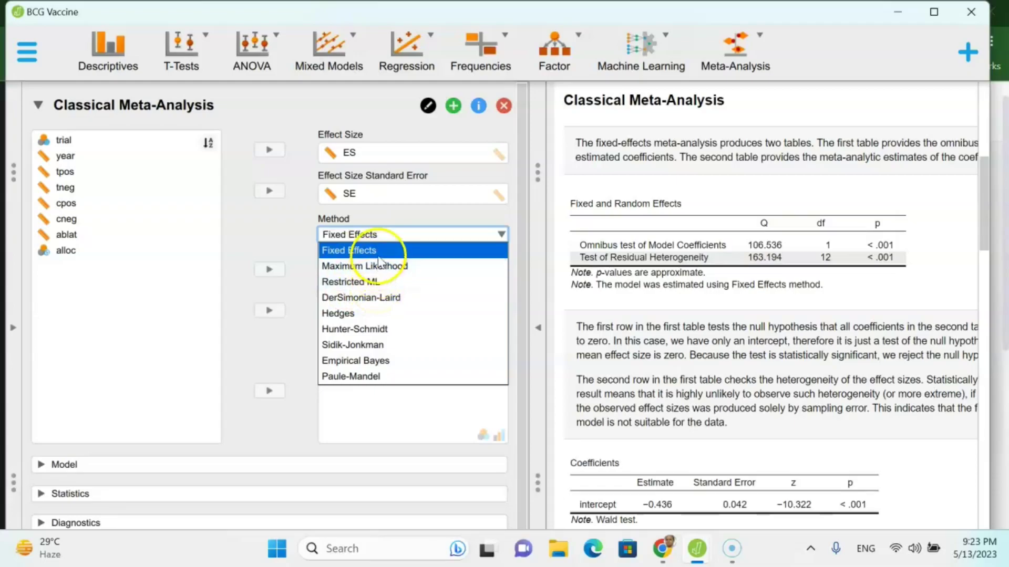
left_click(387, 239)
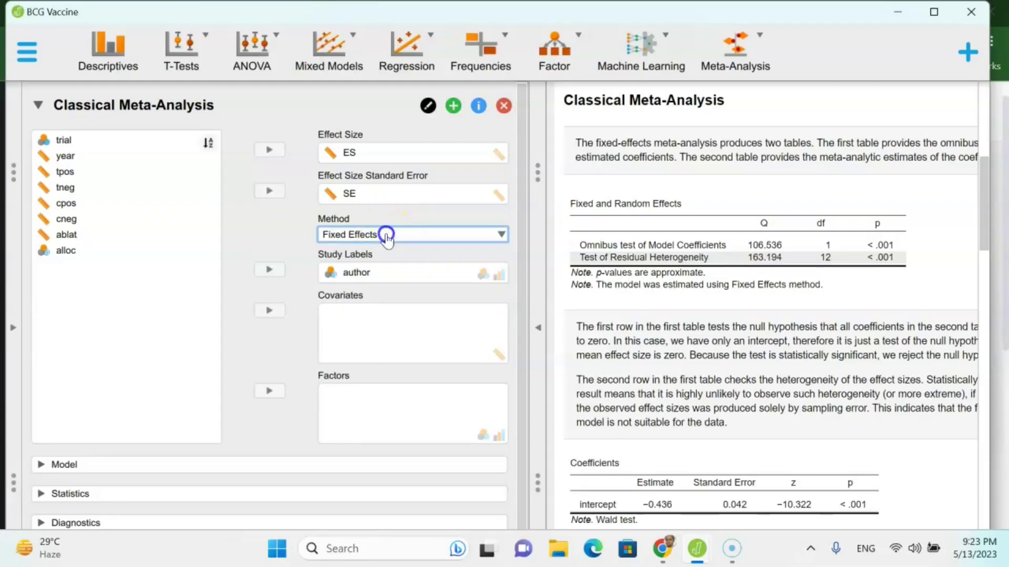
Scroll the results to the forest plot and expand the Model and Statistics settings
scroll(374, 295, "down", 1)
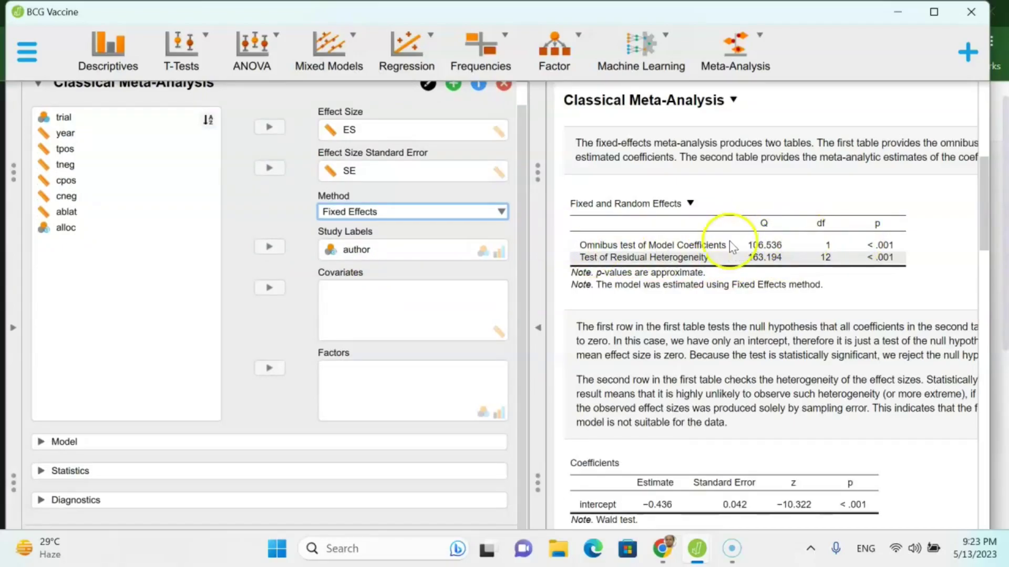
scroll(757, 247, "down", 5)
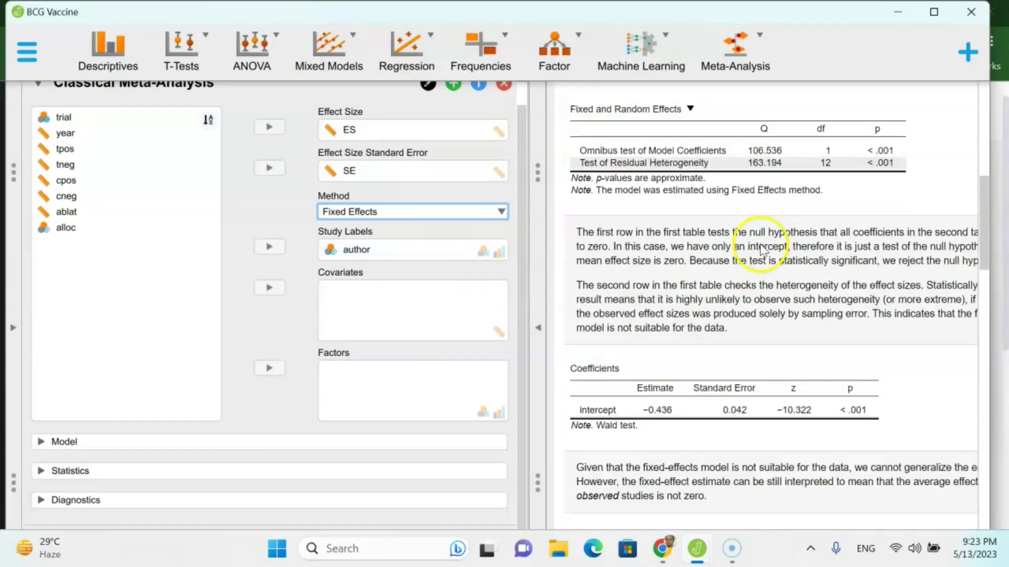
scroll(763, 254, "down", 1)
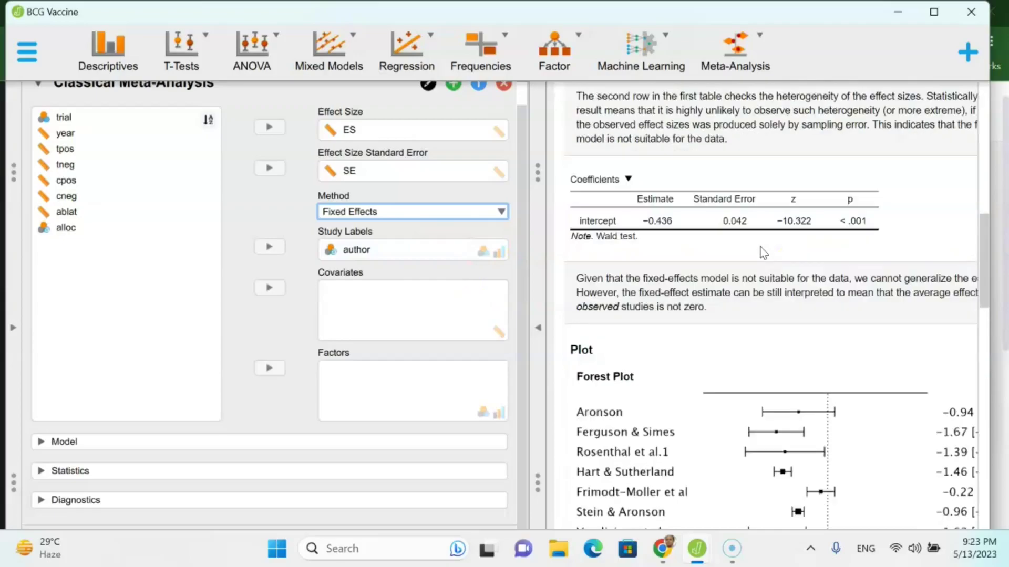
scroll(764, 255, "down", 3)
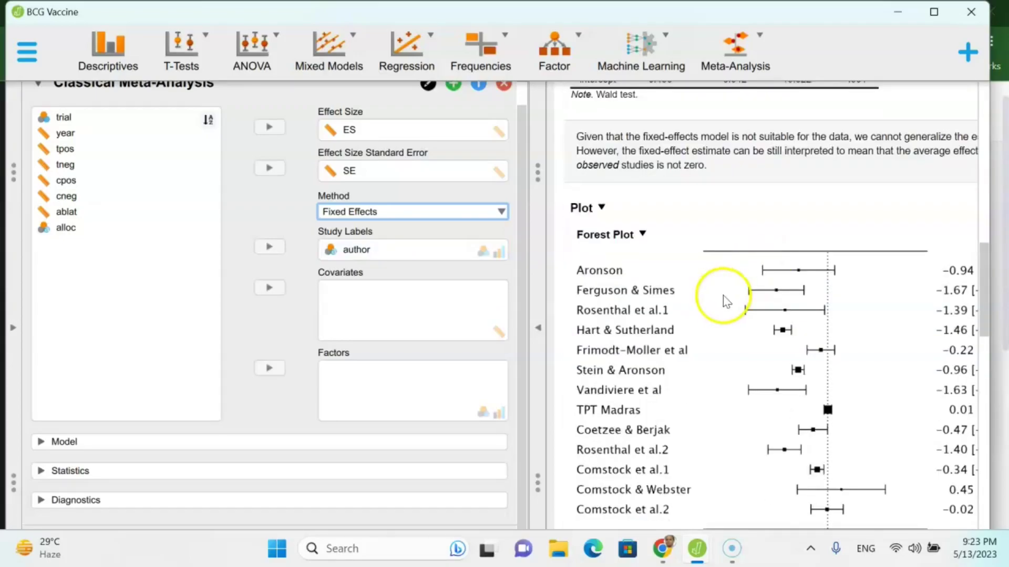
left_click(71, 442)
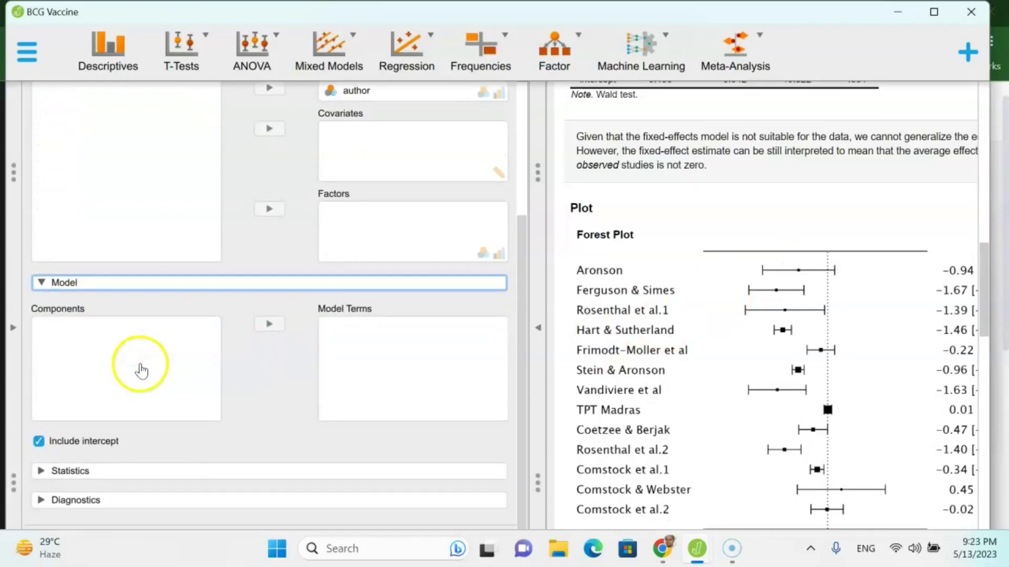
left_click(113, 471)
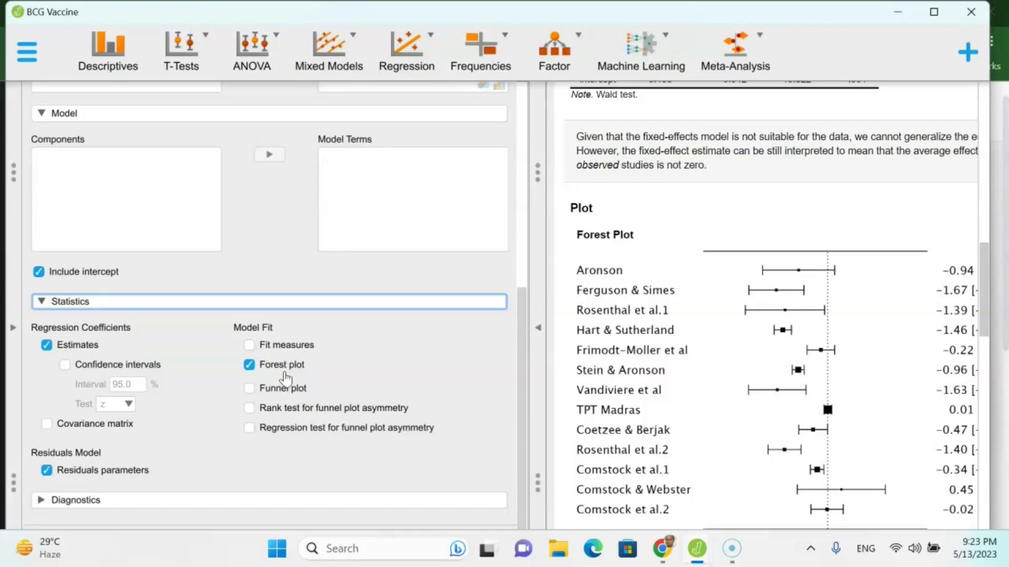
scroll(743, 389, "up", 3)
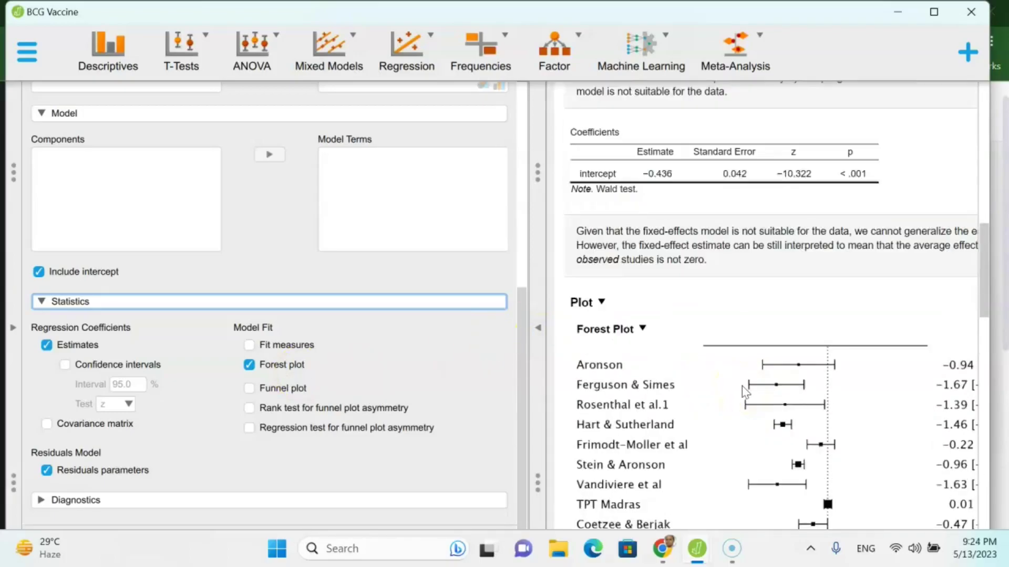
scroll(746, 392, "up", 5)
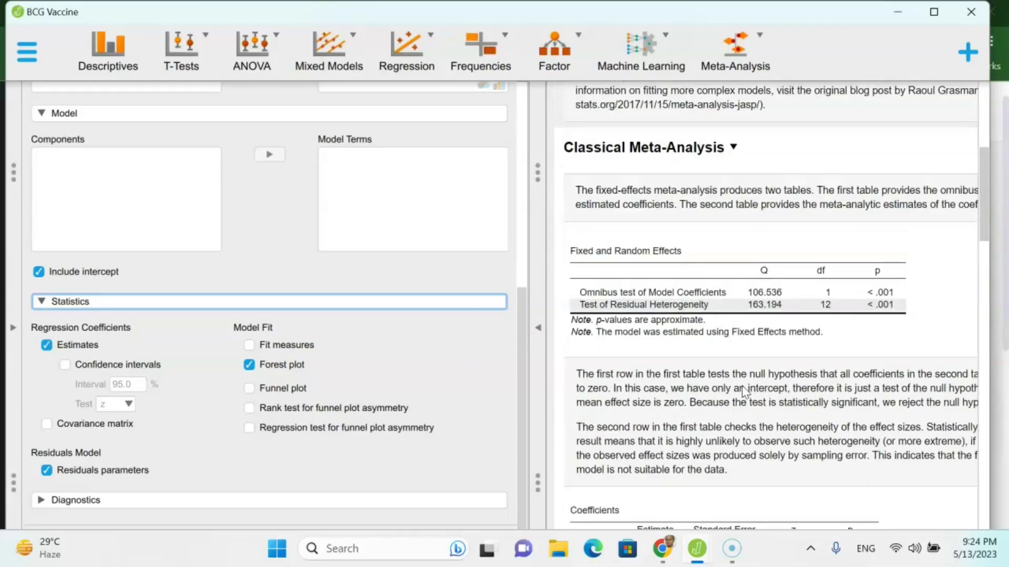
scroll(743, 391, "up", 1)
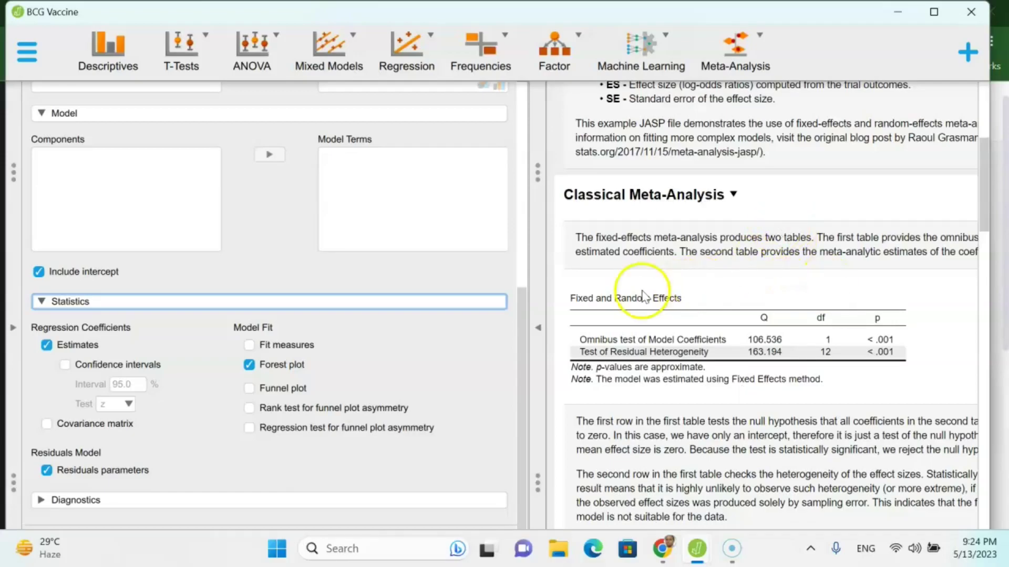
left_click(654, 342)
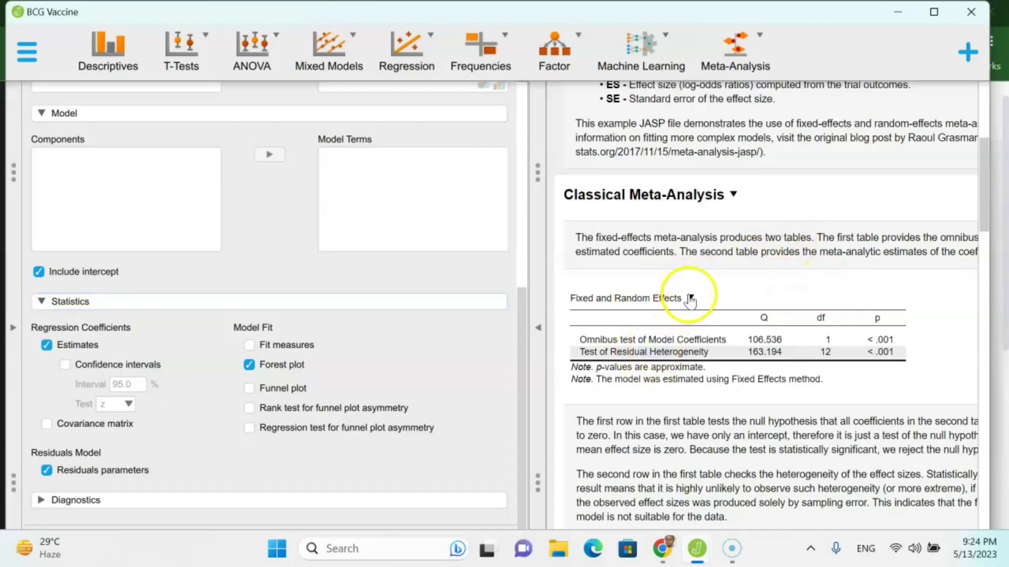
Copy the Fixed and Random Effects table and start a blank Word document
left_click(690, 298)
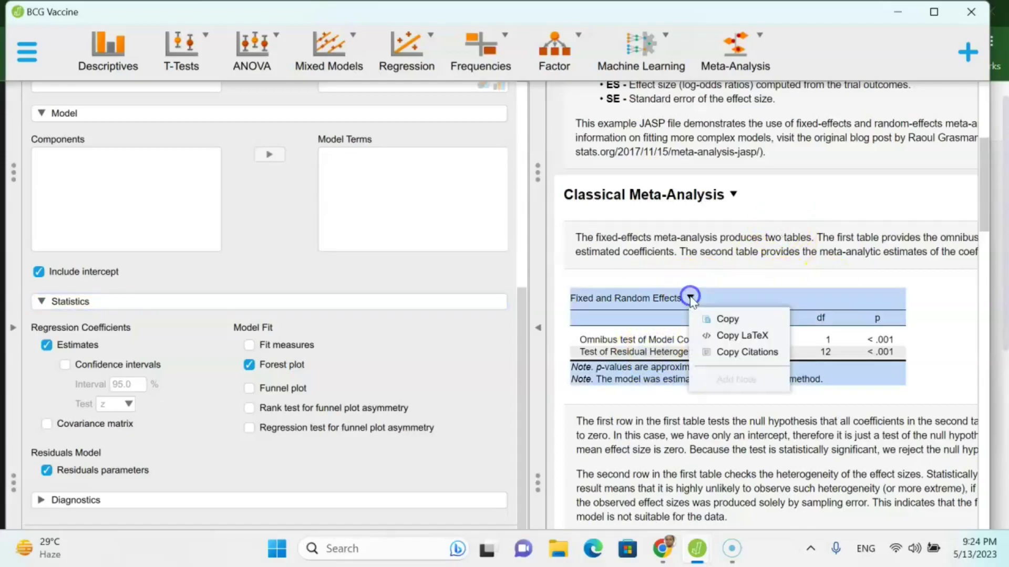
left_click(728, 319)
left_click(392, 554)
type("w")
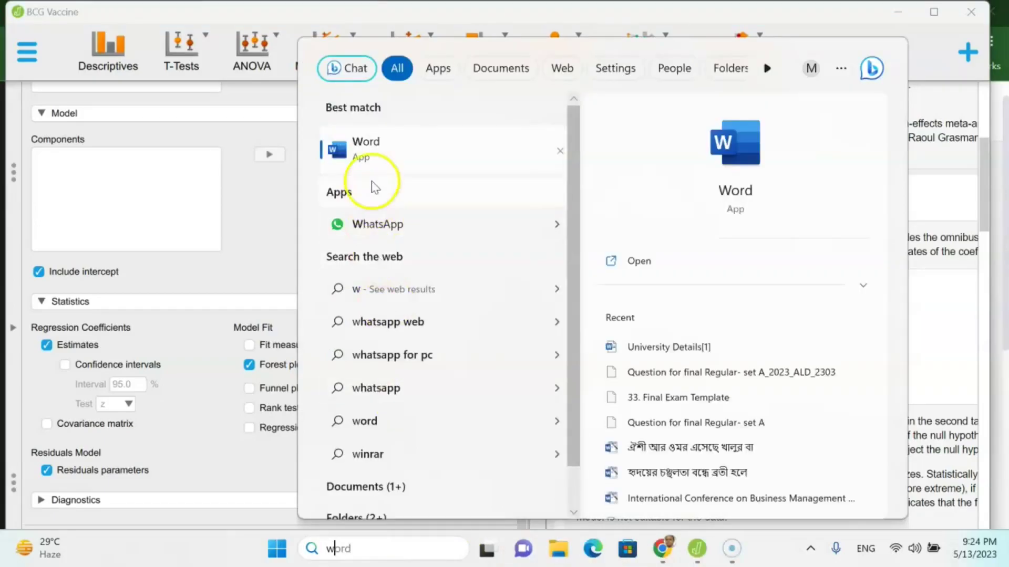
left_click(378, 160)
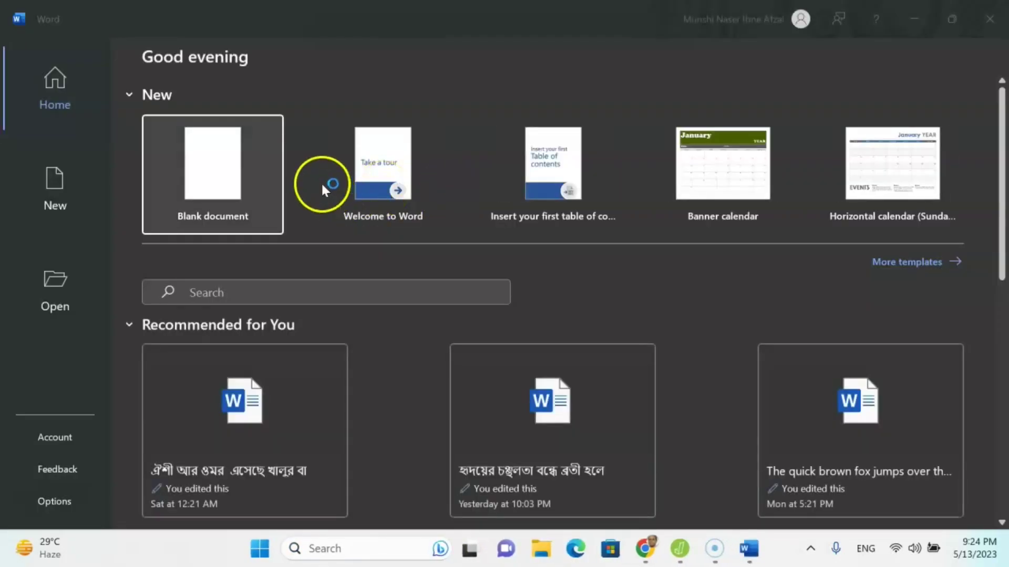
left_click(216, 160)
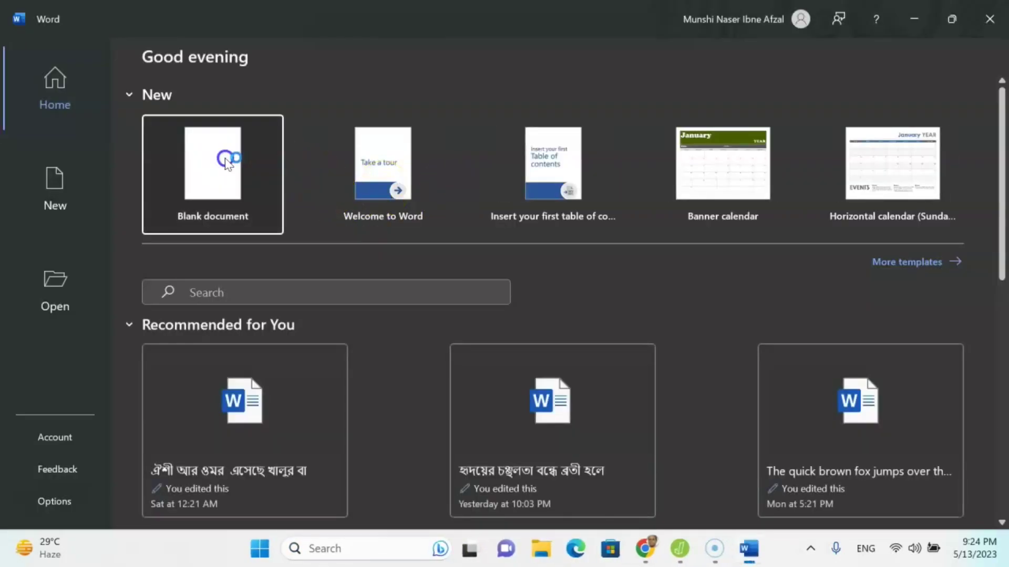
left_click(282, 268)
right_click(282, 268)
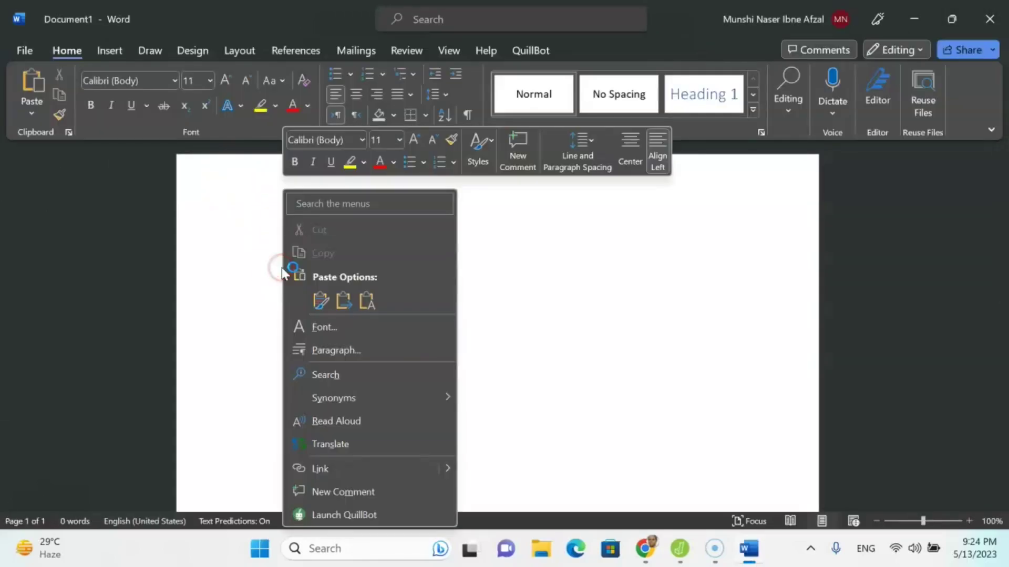
Paste the JASP table with its original formatting and choose PDF as the save type
left_click(322, 297)
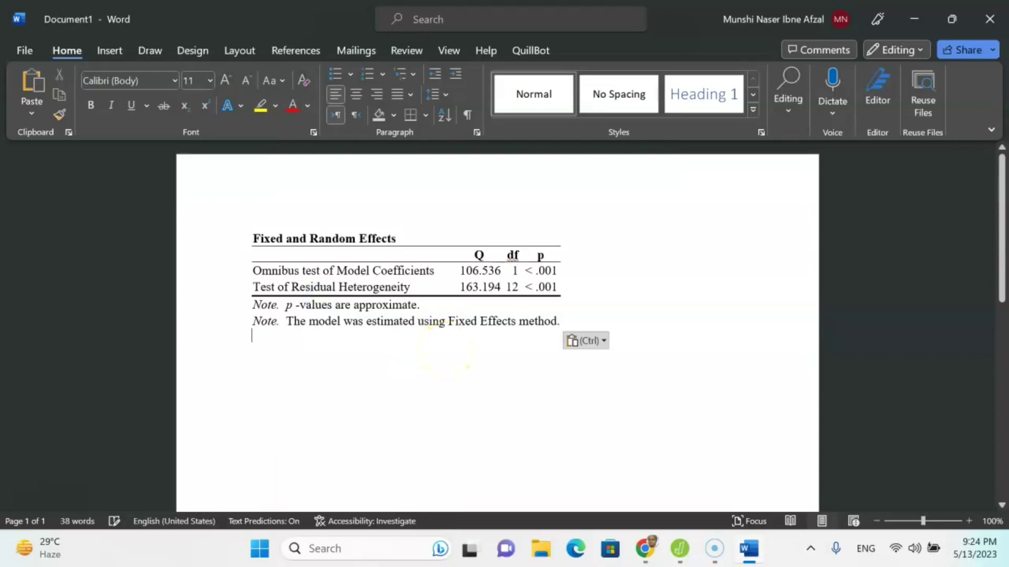
left_click(15, 47)
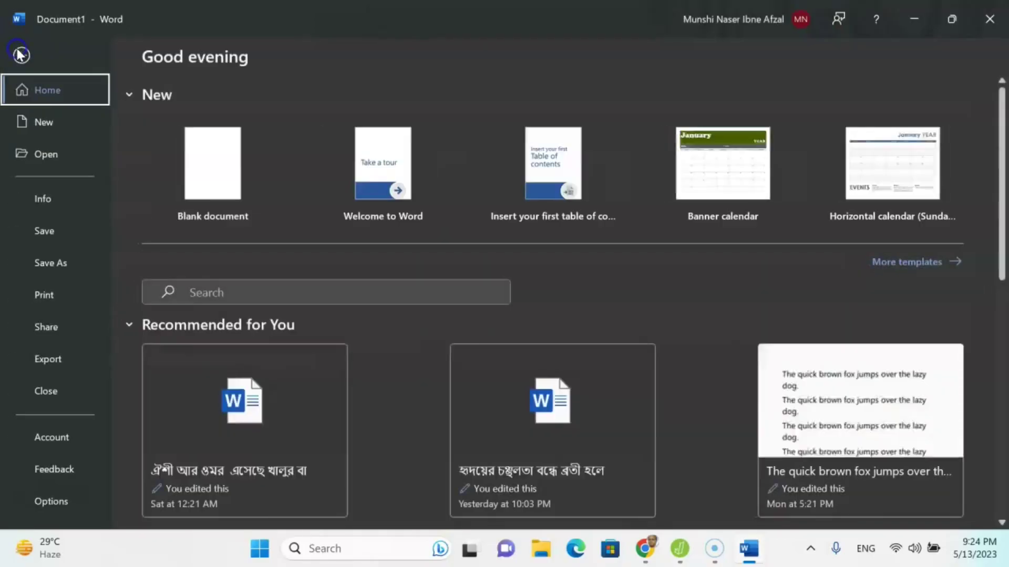
left_click(59, 262)
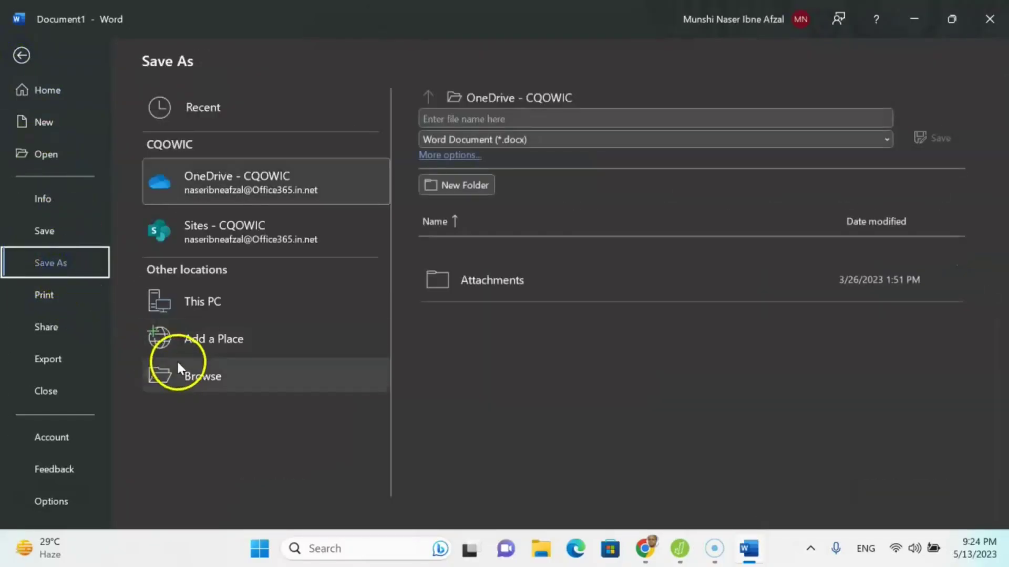
left_click(196, 377)
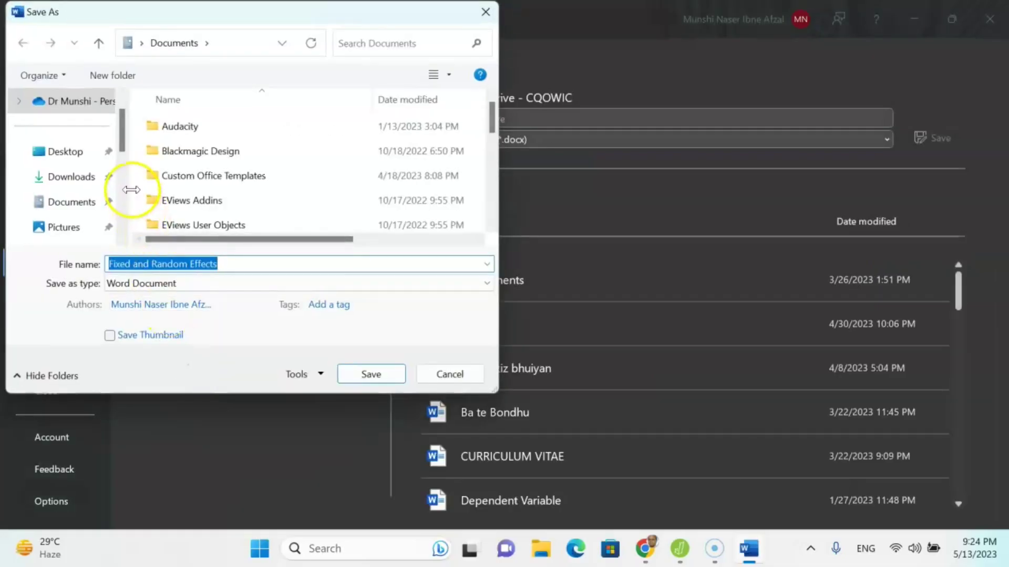
left_click(162, 286)
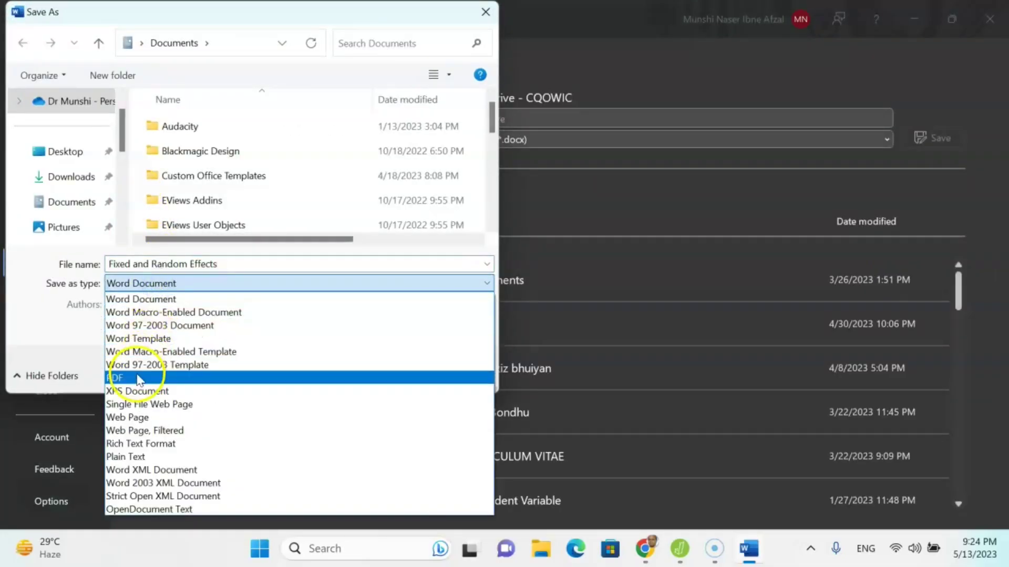
left_click(138, 378)
Try saving the PDF into Downloads, declining to replace the existing file
left_click(86, 179)
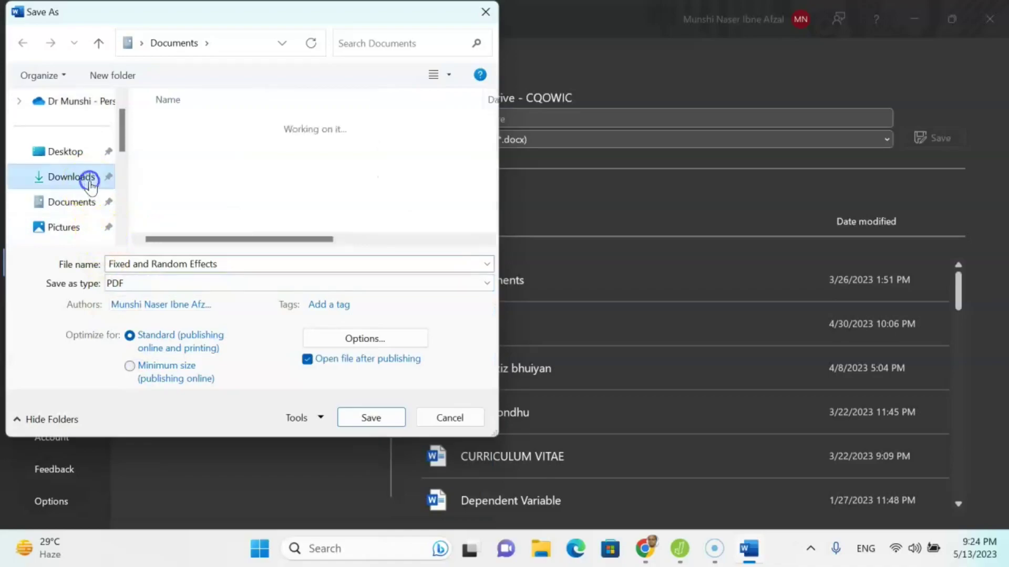
left_click(371, 418)
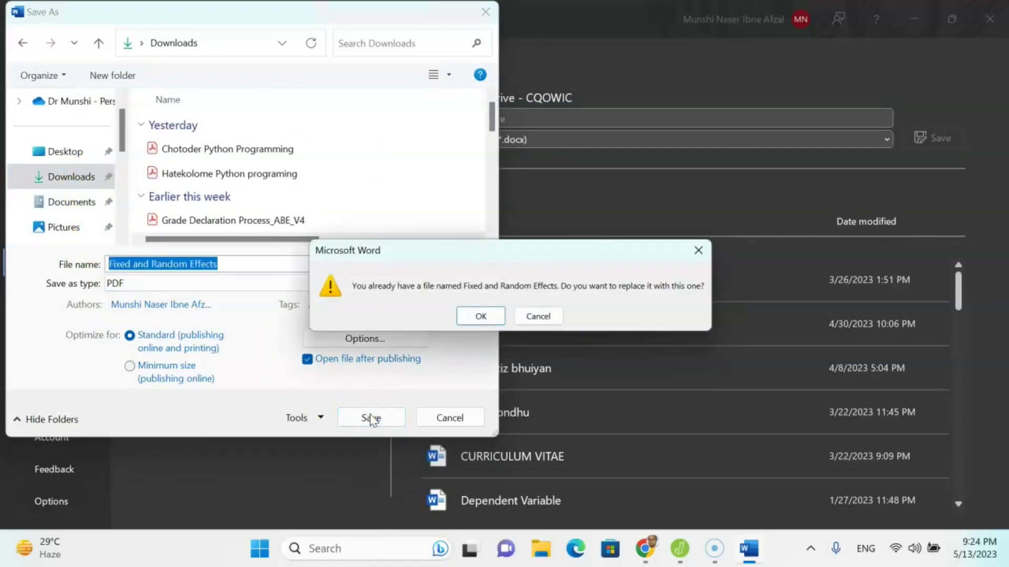
left_click(237, 271)
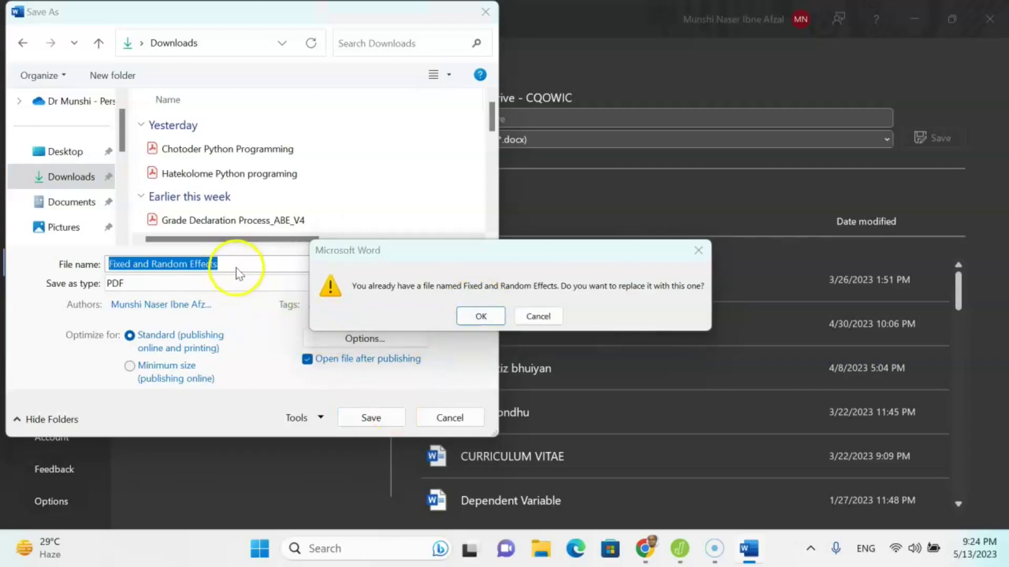
left_click(545, 315)
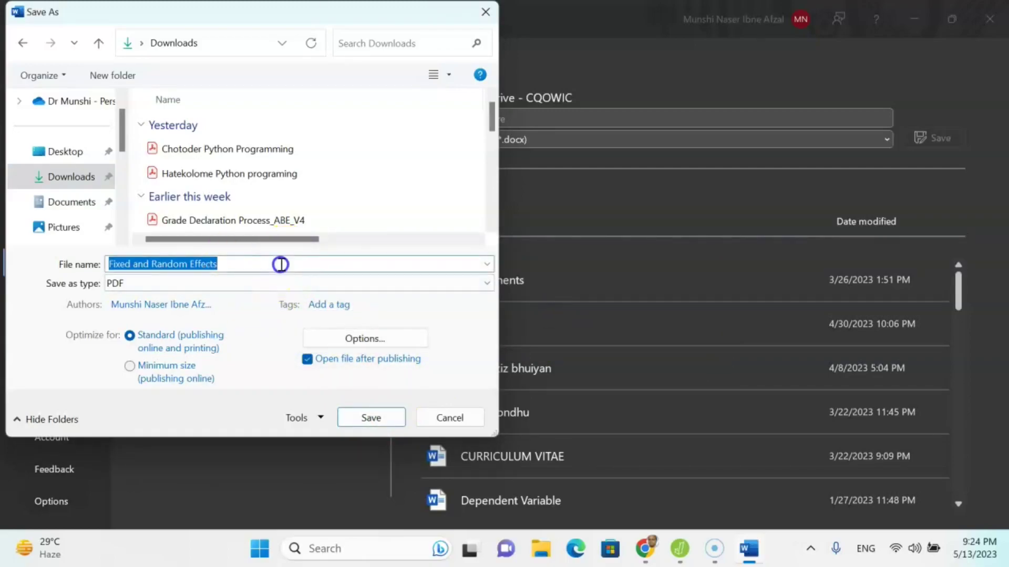
Save the PDF as 'Fixed and Random Effects111' and open it after publishing
left_click(281, 264)
type("111")
left_click(362, 417)
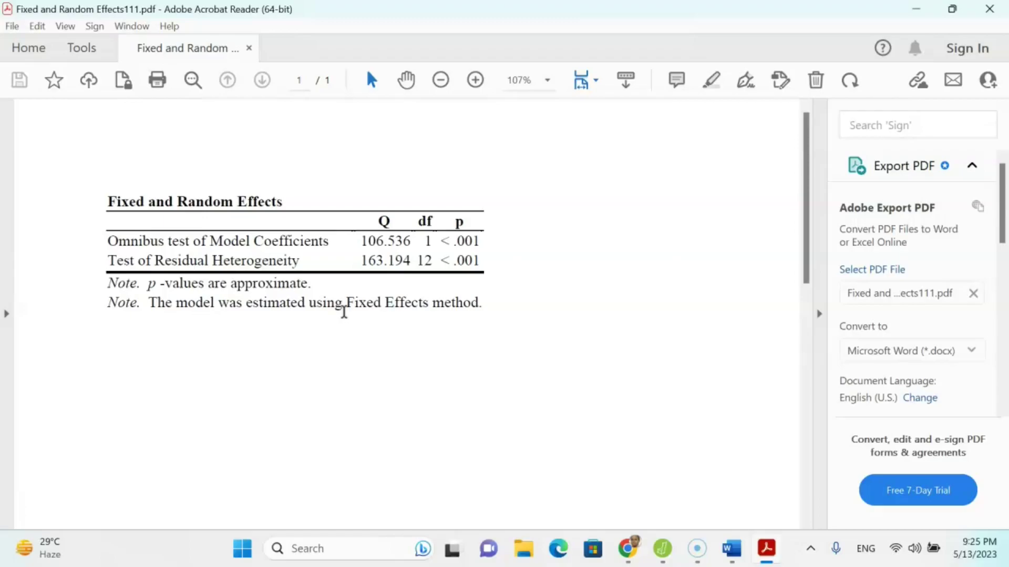
left_click(628, 547)
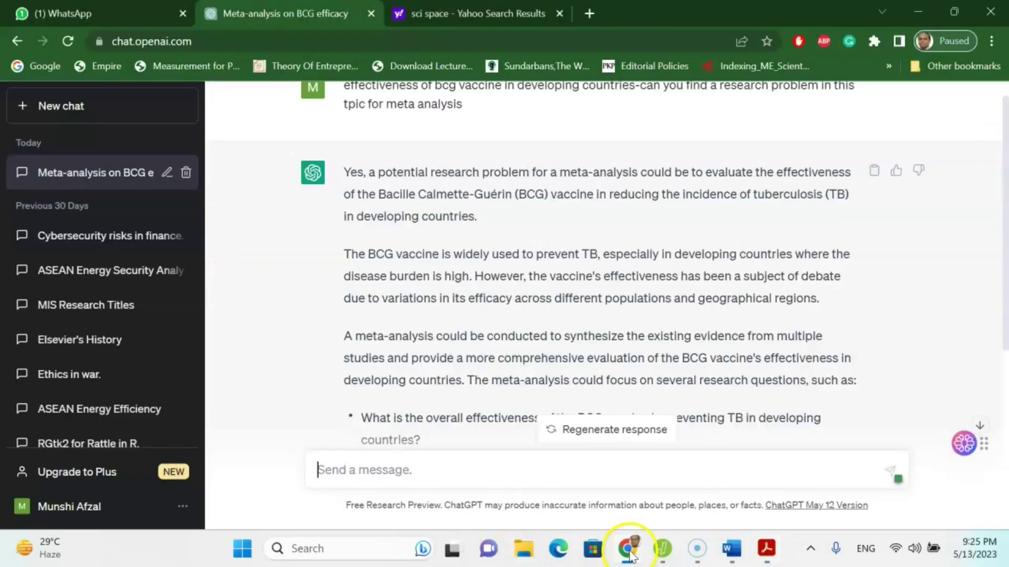
In the 'sci space' Yahoo results, open the SciSpace by Typeset Discover page
left_click(475, 13)
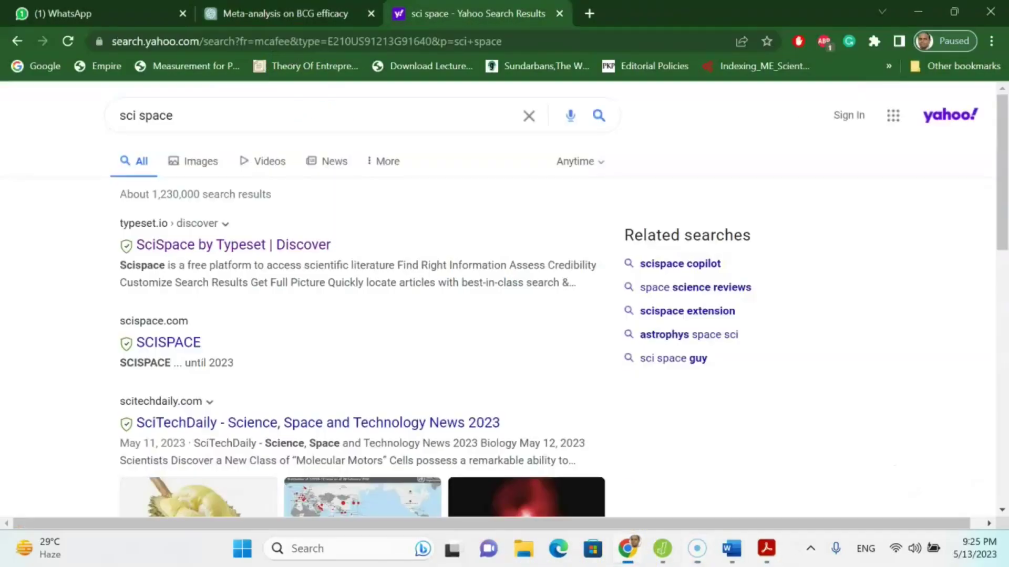
left_click(255, 246)
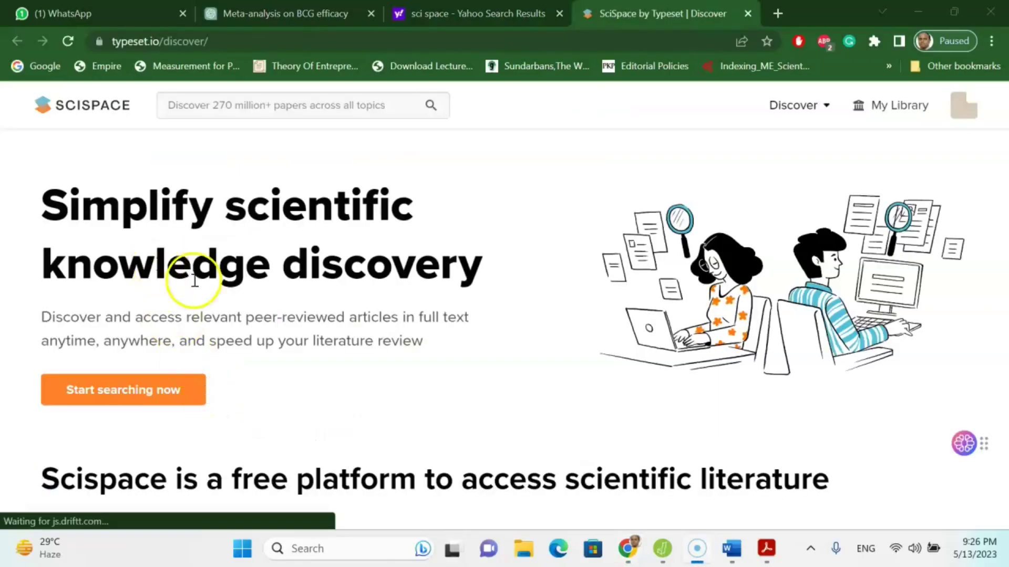
Start searching in SciSpace and open the Upload PDF files dialog
scroll(255, 282, "down", 1)
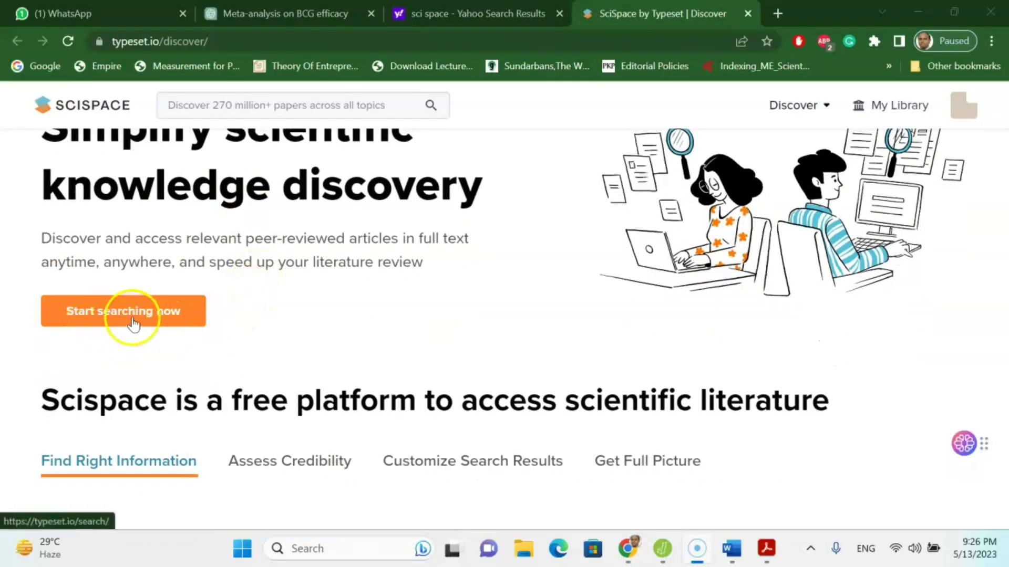
left_click(140, 322)
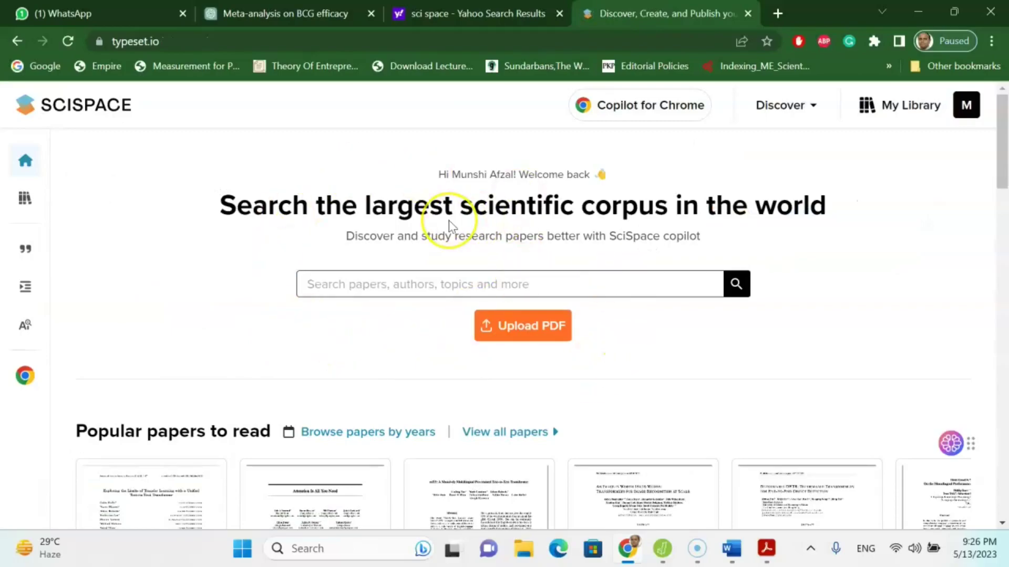
left_click(529, 333)
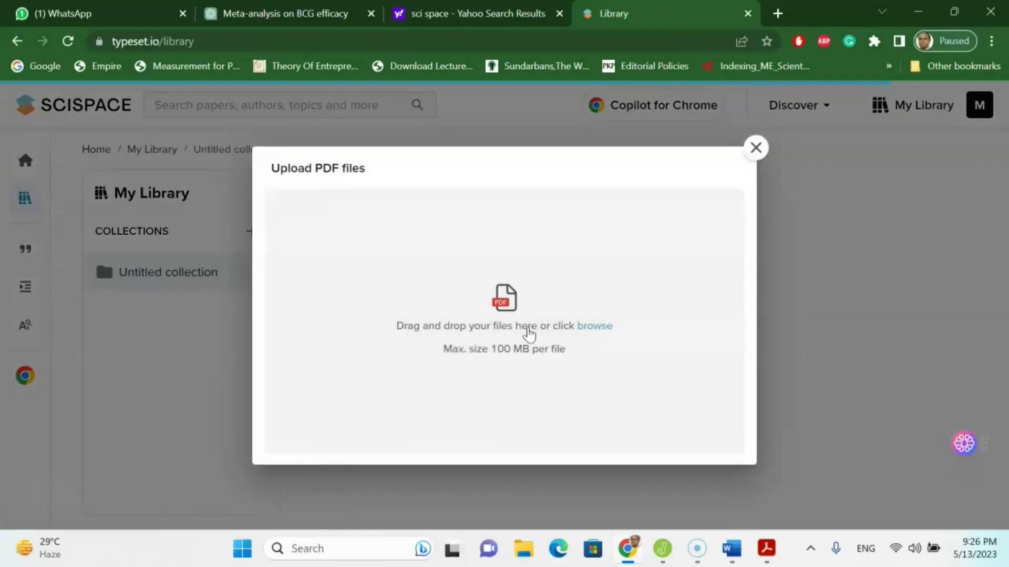
Upload 'Fixed and Random Effects111' from Downloads and open it beside Copilot
left_click(502, 298)
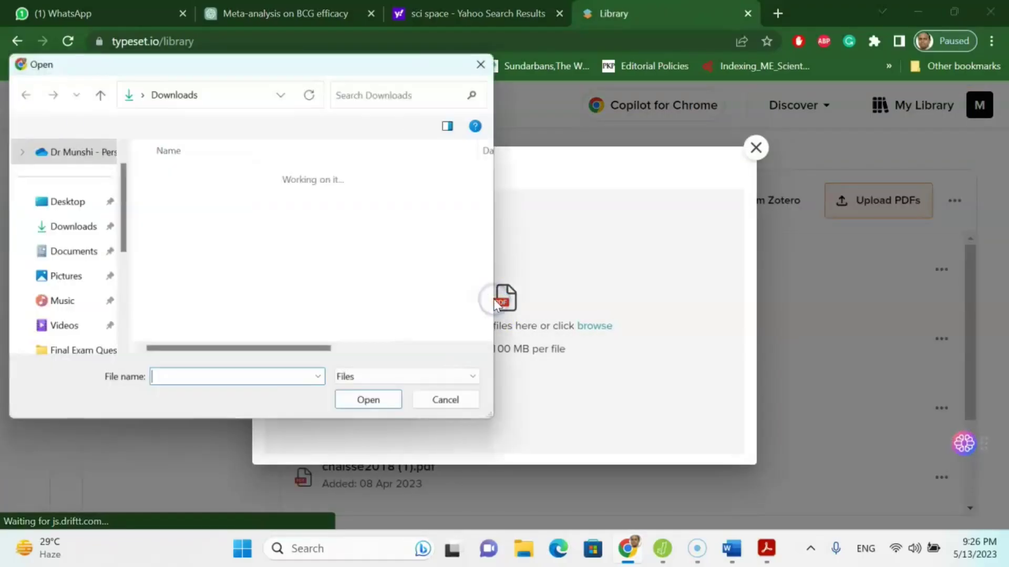
left_click(265, 196)
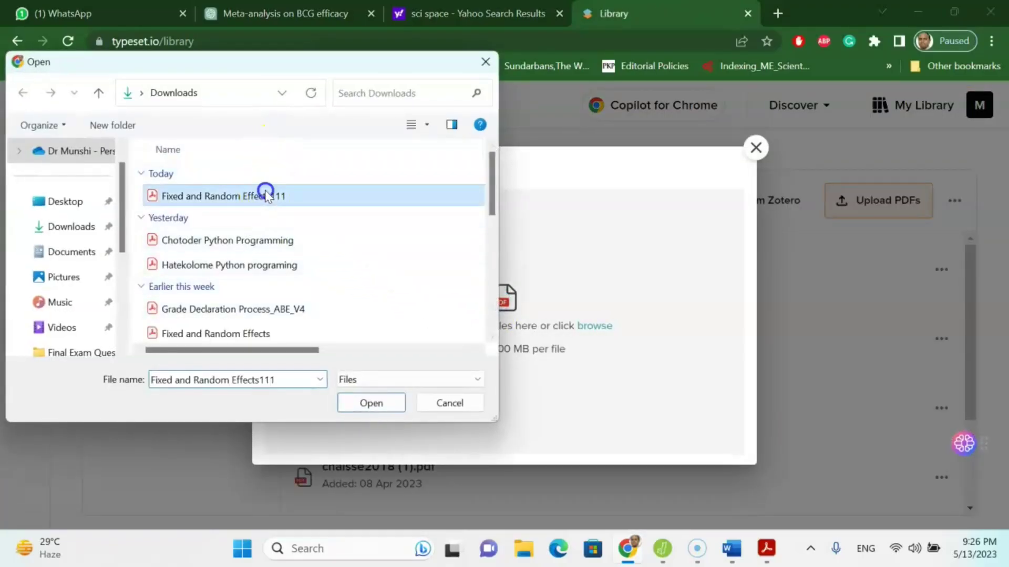
left_click(380, 405)
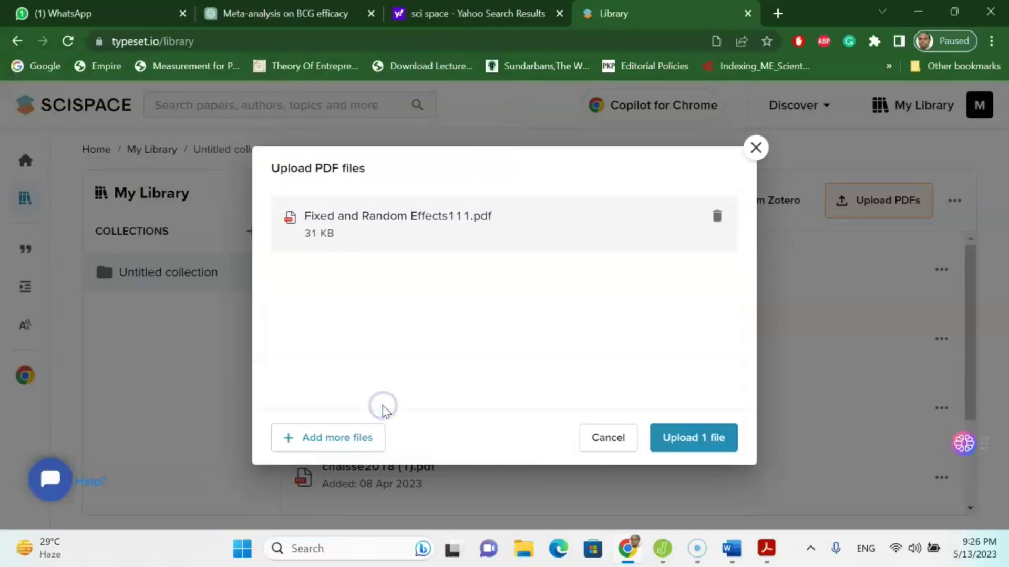
left_click(692, 441)
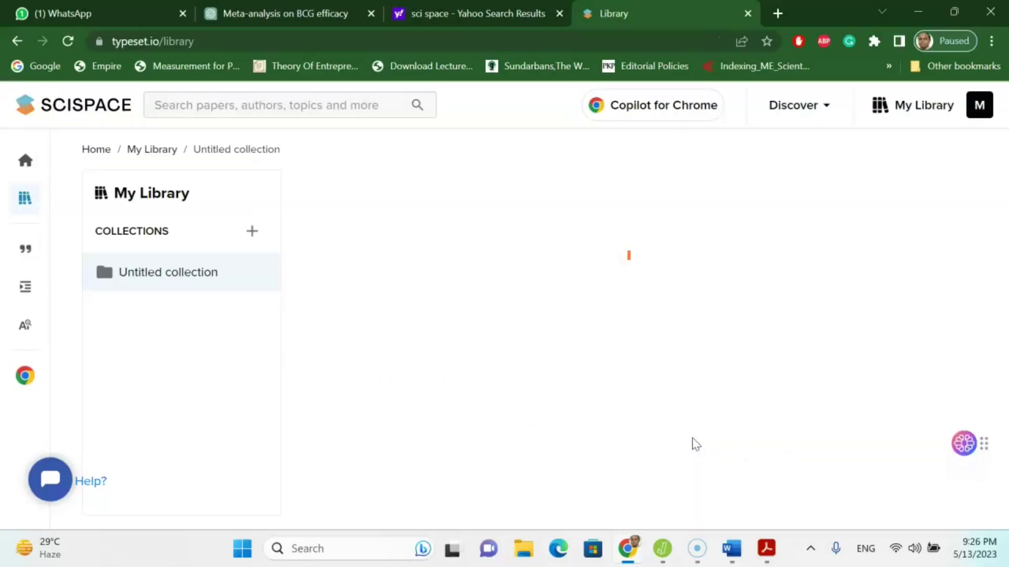
left_click(473, 279)
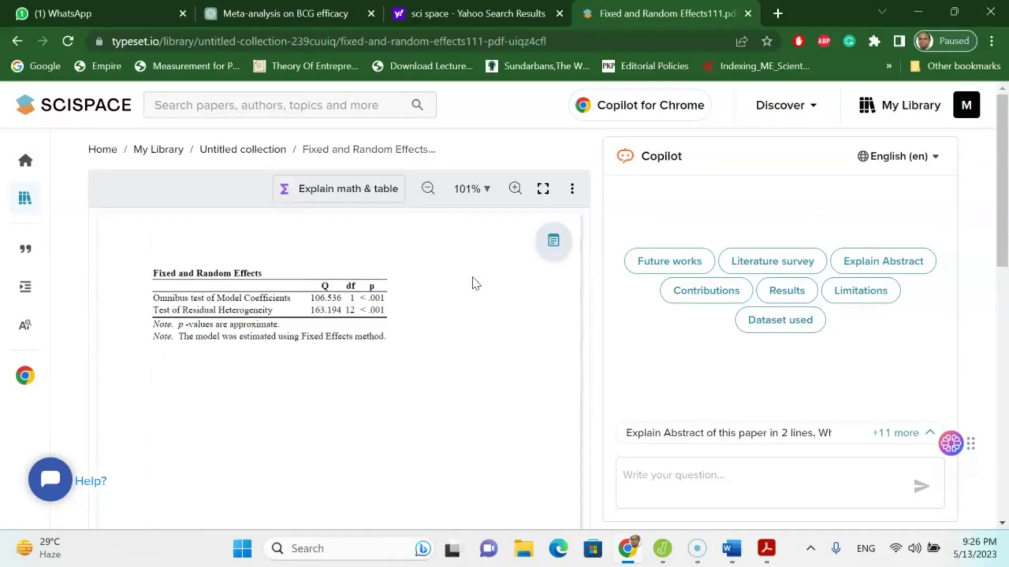
left_click(678, 179)
Select the table title, both test rows and first note, and have Copilot explain them
triple_click(155, 278)
left_click(218, 286)
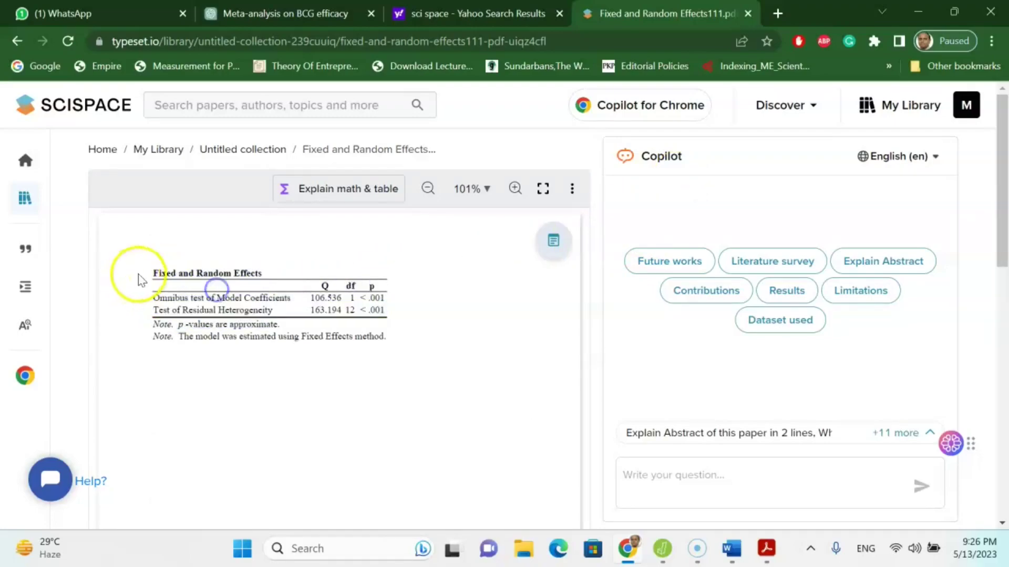
triple_click(154, 270)
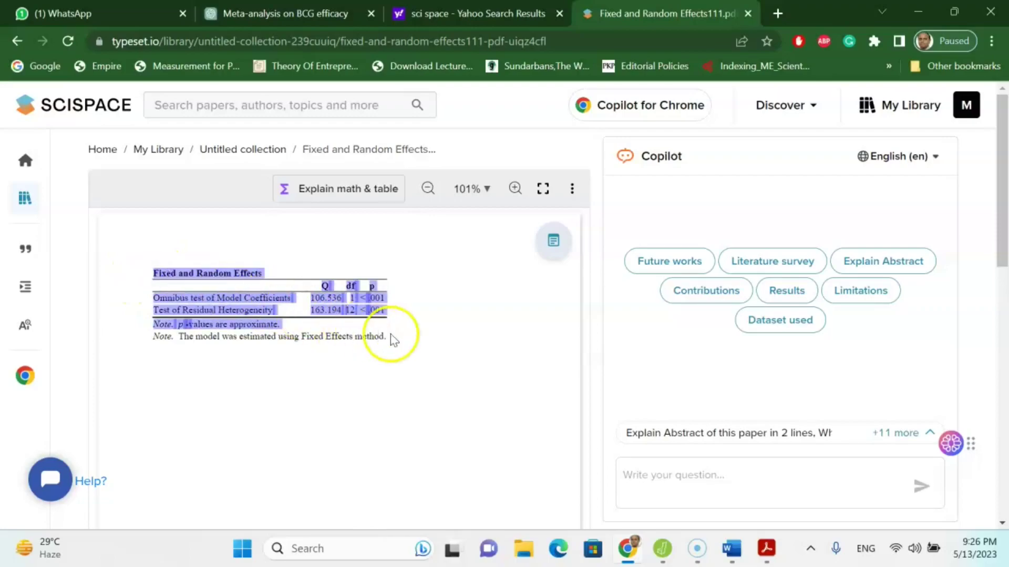
left_click_drag(388, 343, 370, 327)
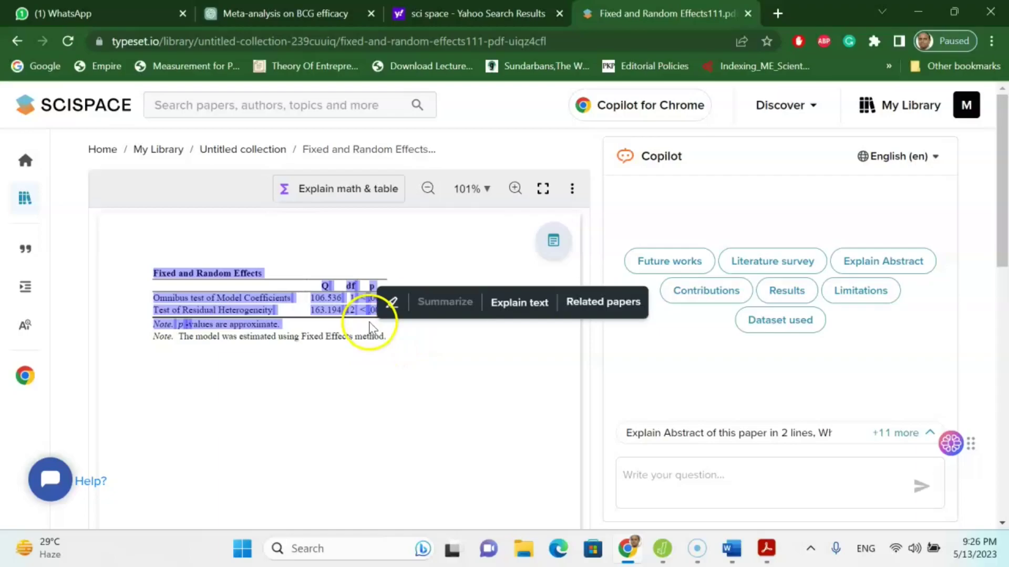
left_click(531, 310)
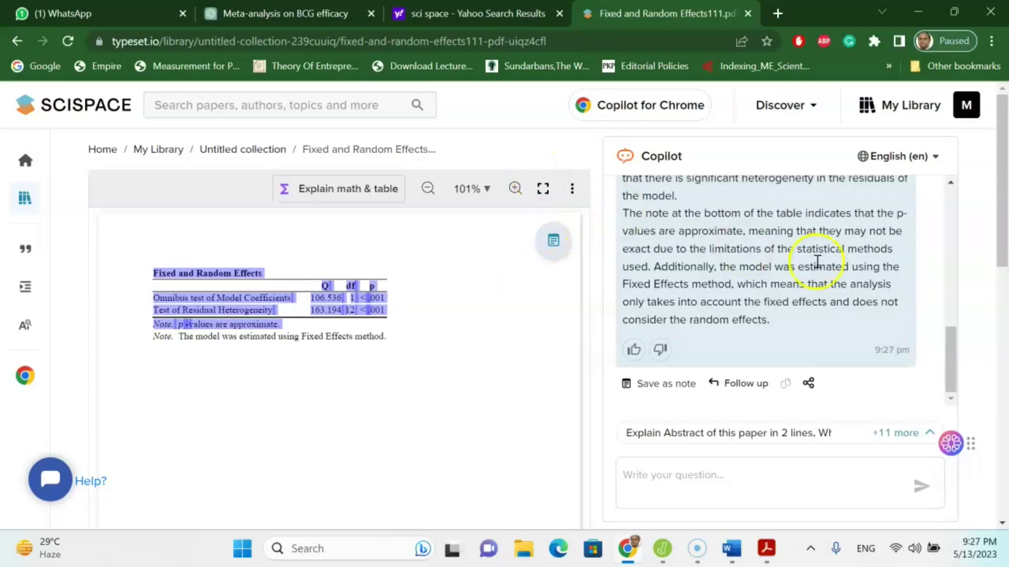
scroll(814, 260, "up", 5)
scroll(813, 264, "up", 3)
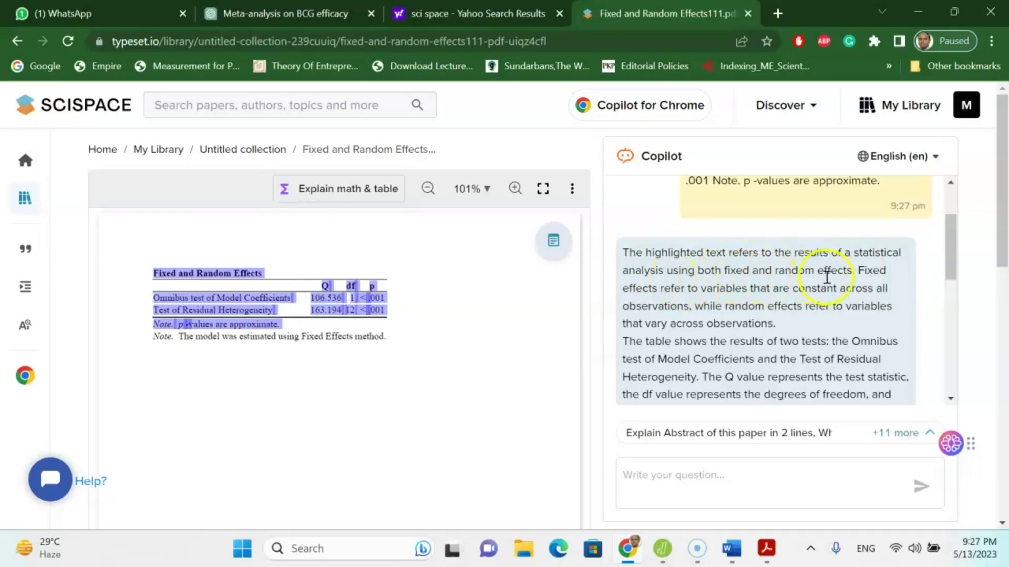
scroll(827, 277, "down", 2)
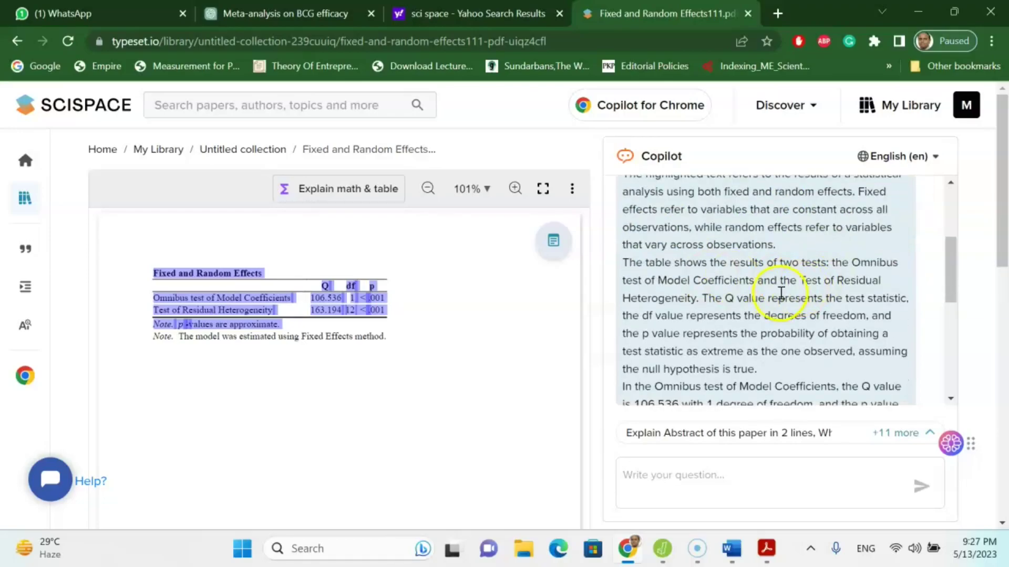
scroll(781, 293, "down", 2)
scroll(767, 299, "down", 2)
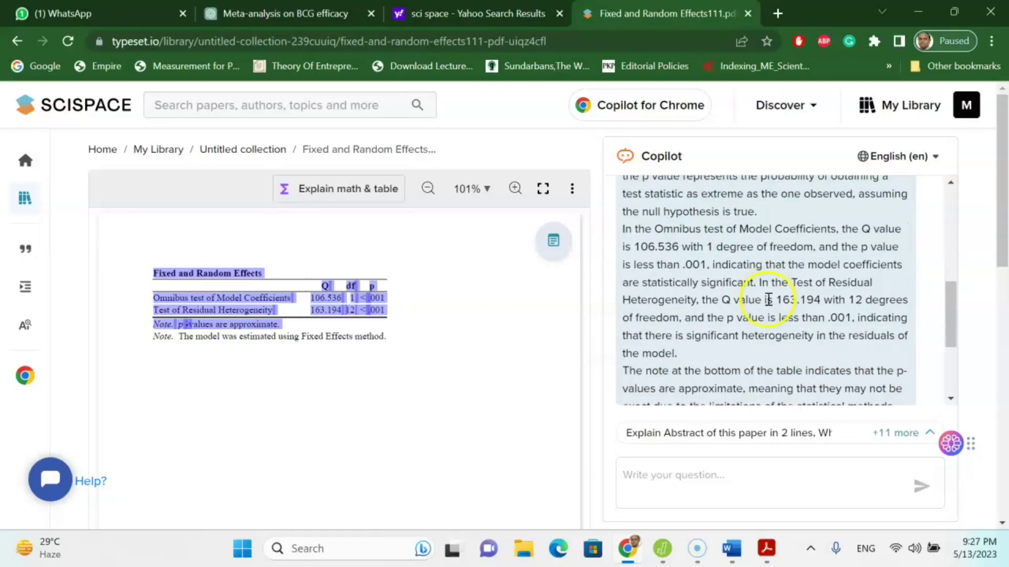
scroll(767, 298, "down", 2)
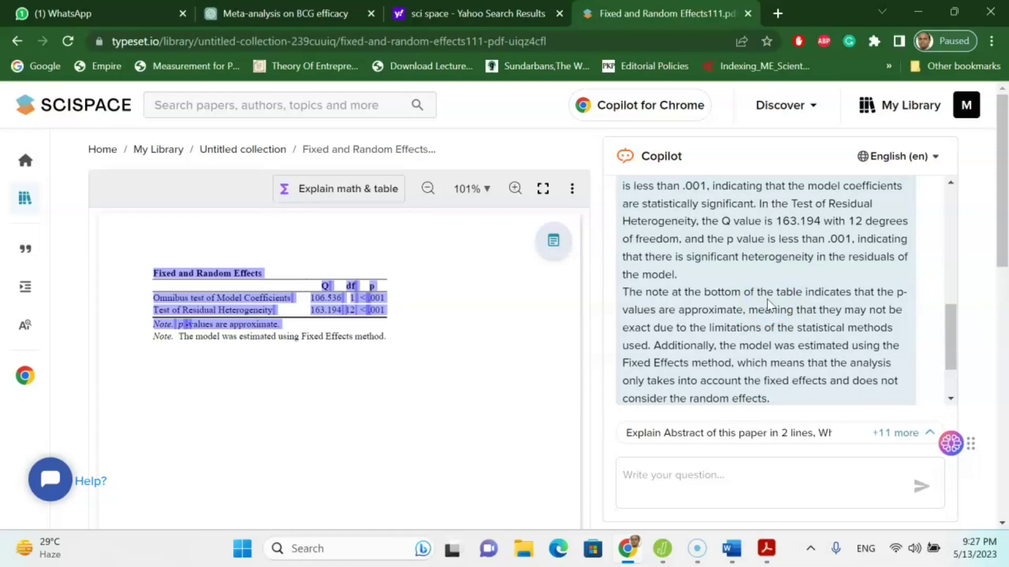
scroll(767, 298, "down", 2)
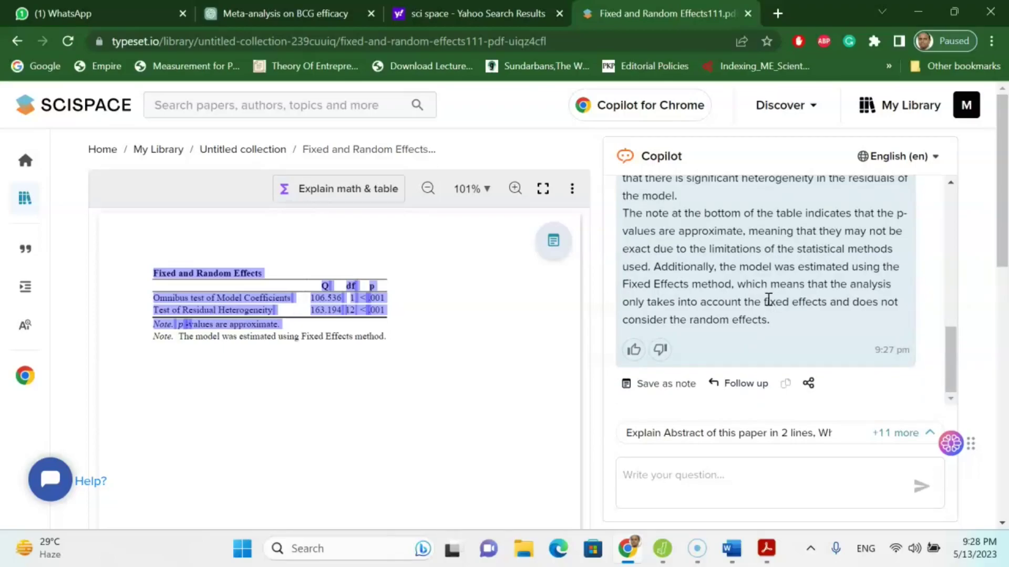
scroll(768, 300, "up", 3)
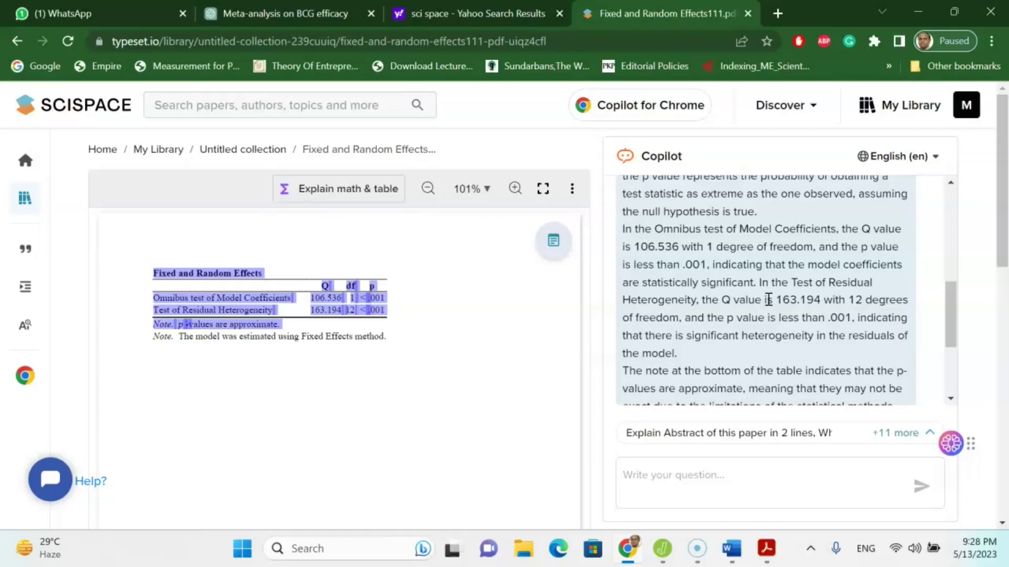
scroll(769, 299, "up", 3)
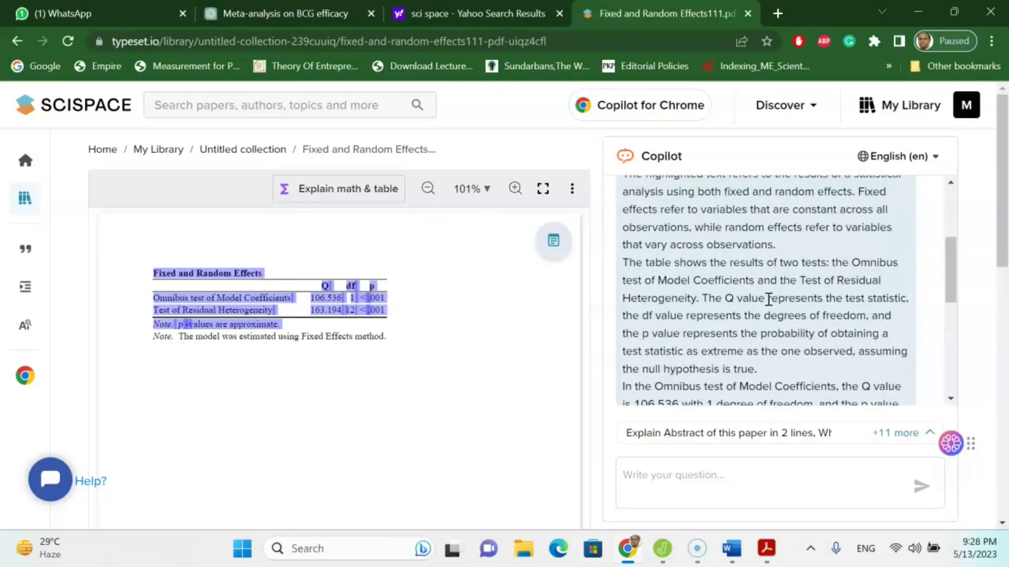
scroll(768, 299, "up", 2)
scroll(768, 299, "down", 3)
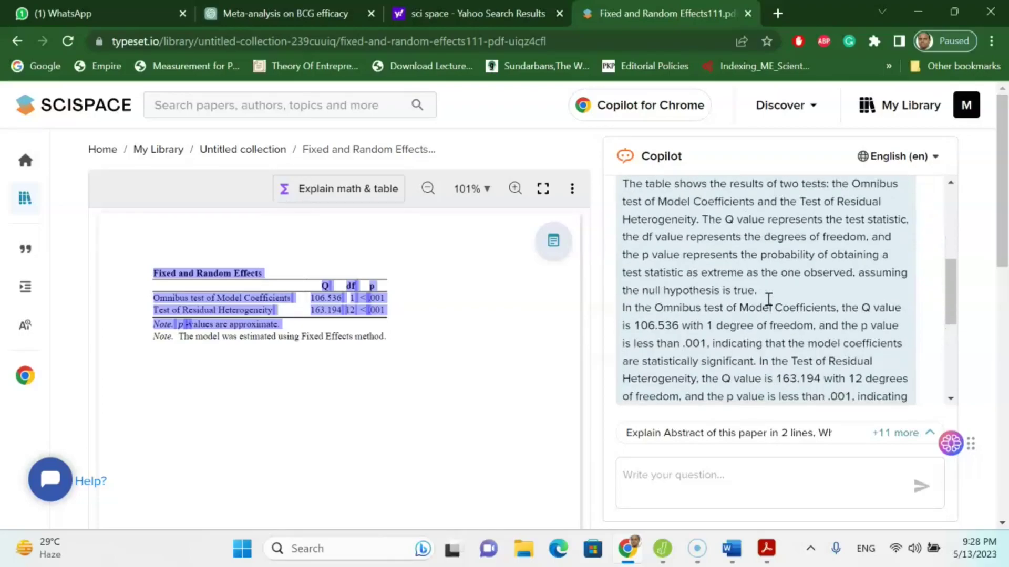